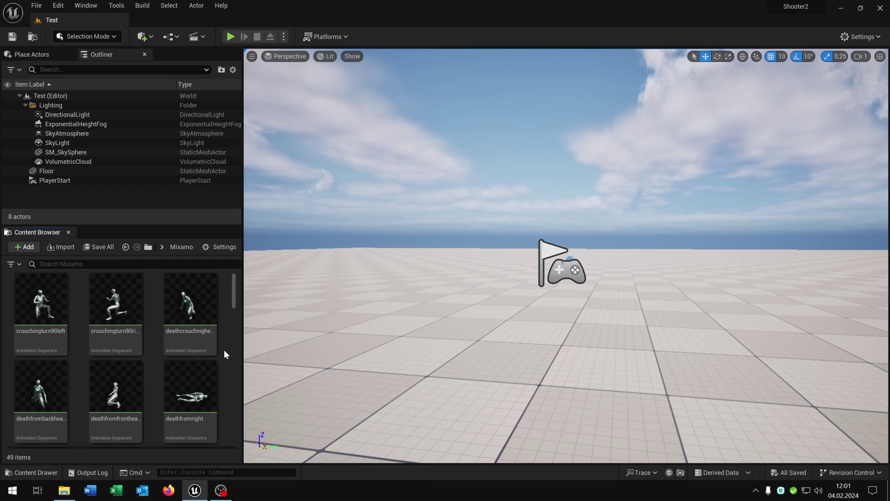
Create the 8way_Movement blend space in the Mixamo folder using the SK_Mannequin skeleton.
right_click(224, 354)
left_click(513, 361)
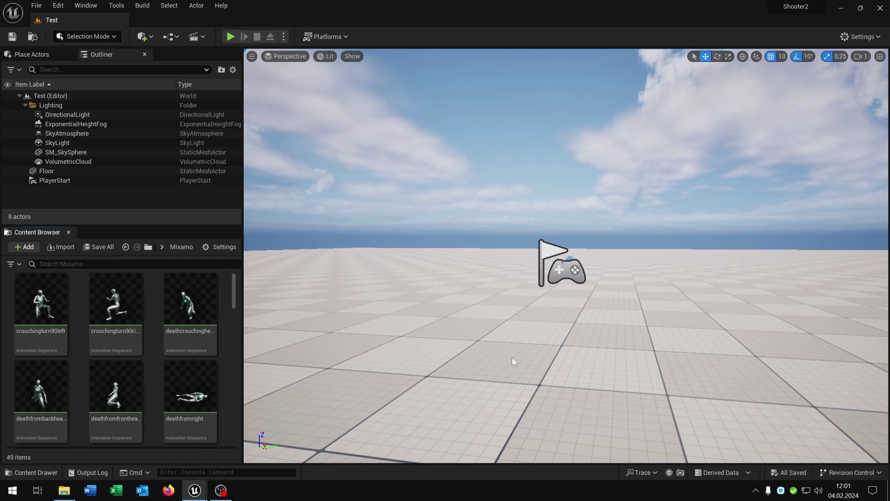
left_click(403, 152)
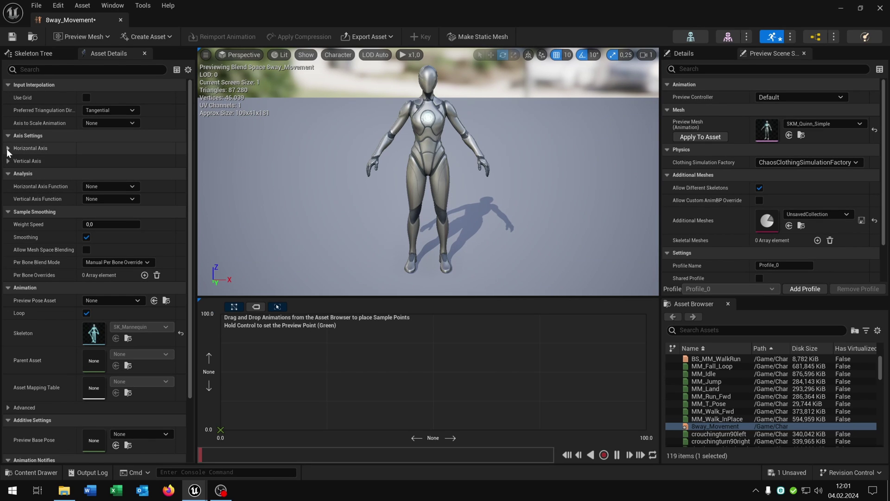
Name the horizontal axis Direction (-180 to 180) and the vertical axis Speed (max 500).
left_click(8, 148)
left_click(8, 287)
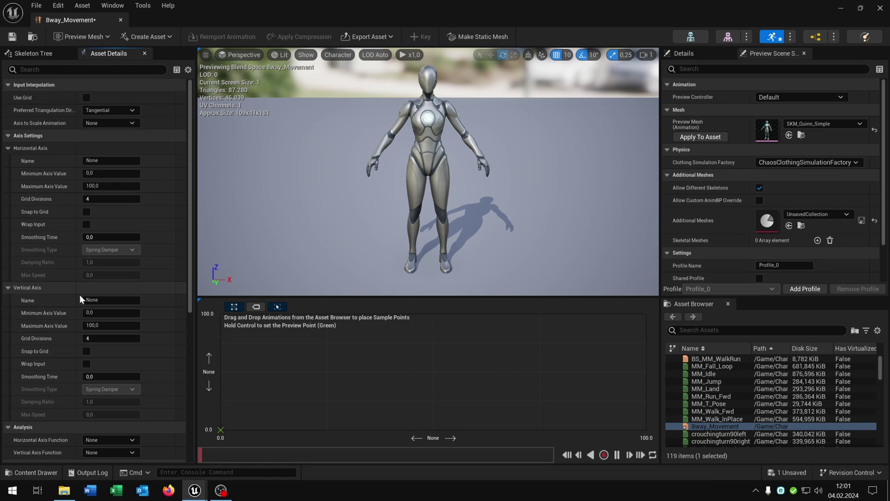
left_click(105, 161)
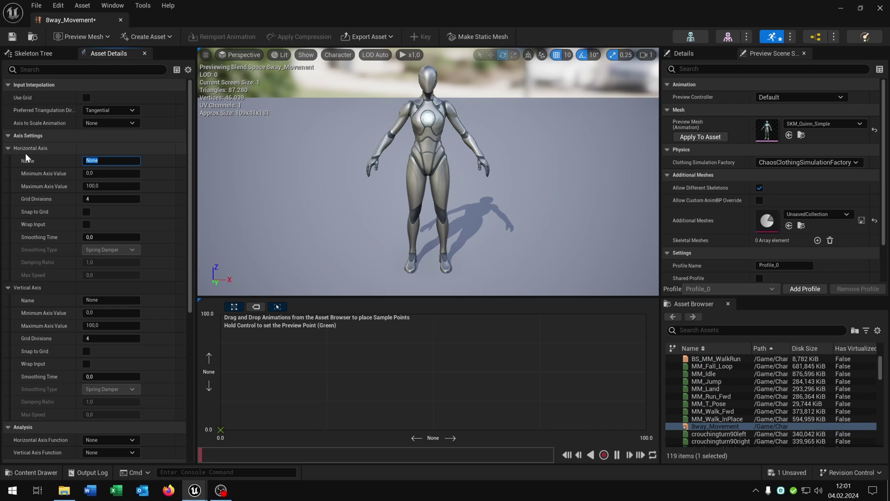
type("Direc")
type("tion")
key("Return")
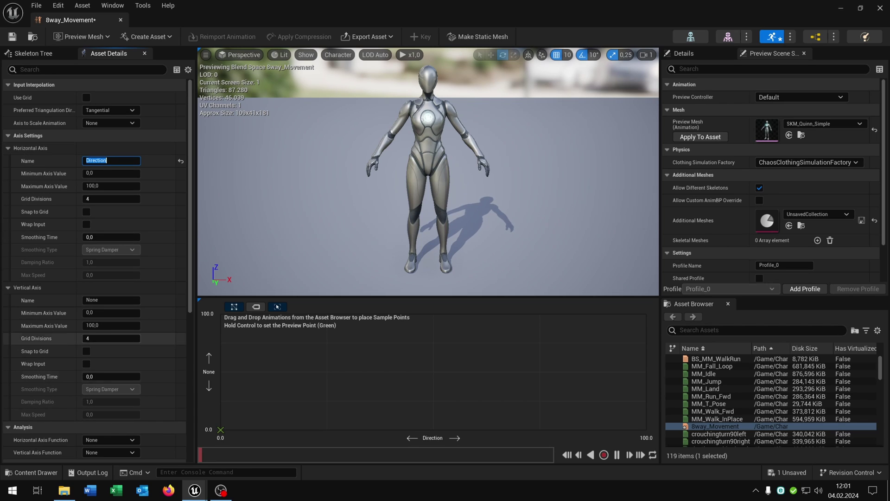
left_click(108, 296)
type("Sp")
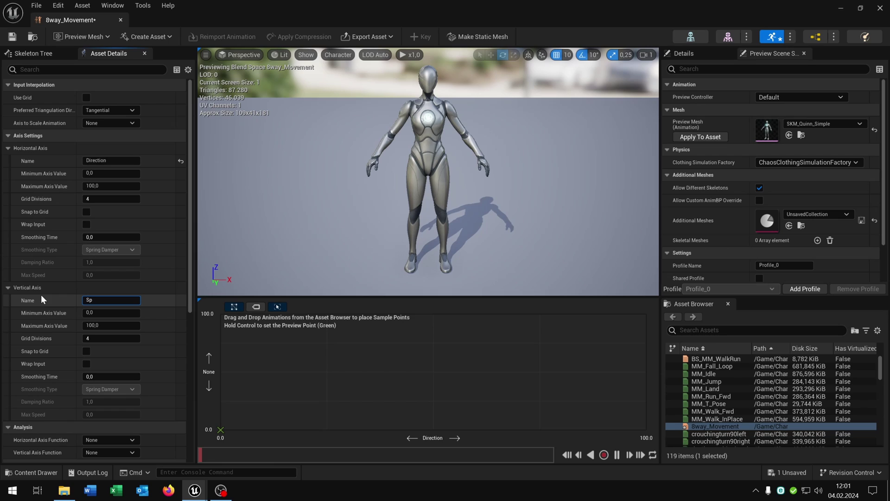
type("eed")
key("Return")
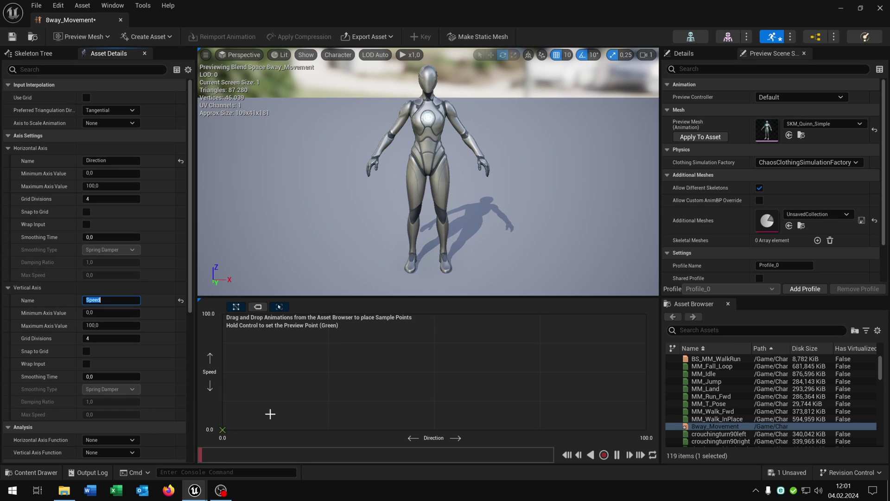
left_click(107, 173)
type("180")
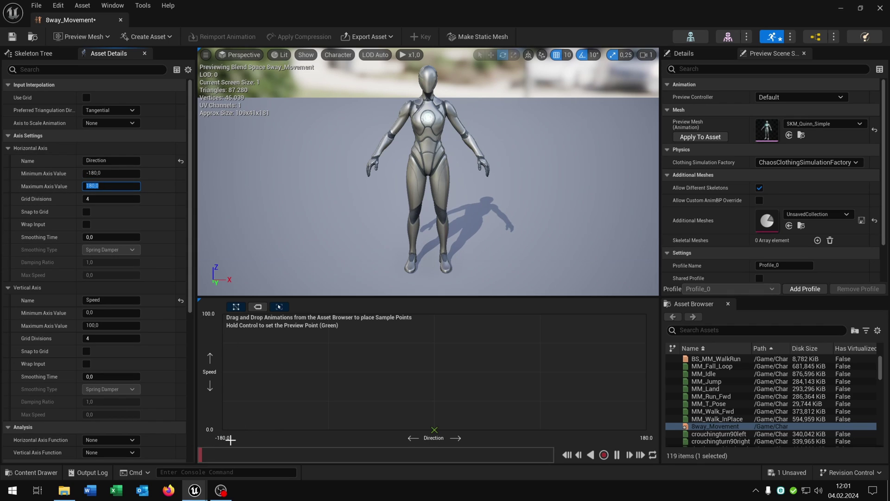
left_click(112, 324)
type("500")
Place the idle animation on the grid at Direction 0, Speed 0.
left_click(706, 326)
type("idle")
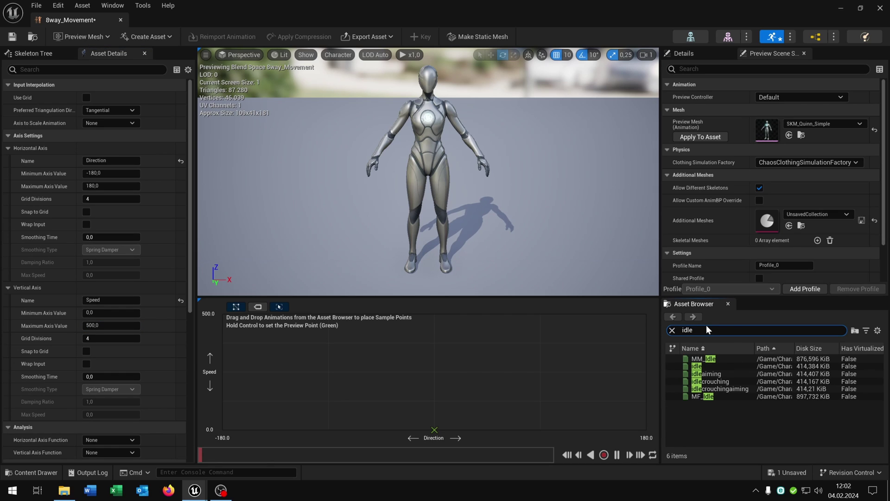
mouse_move(703, 366)
left_mouse_down()
mouse_move(464, 411)
mouse_move(435, 425)
left_mouse_up()
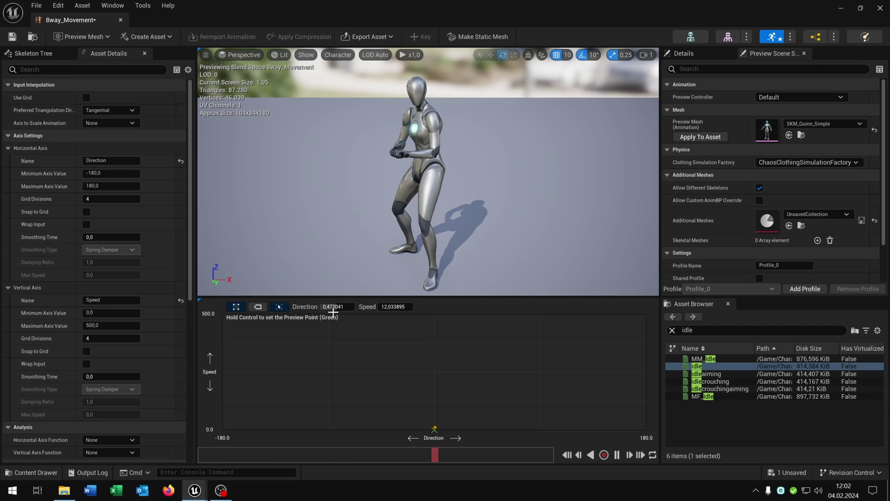
left_click(334, 308)
type("0")
left_click(391, 306)
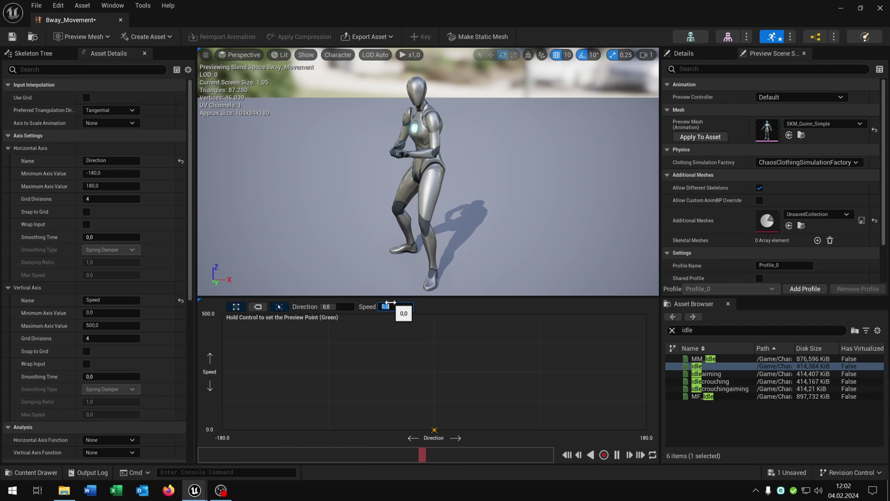
Add a walkbackward sample at Direction 180, Speed 250.
left_click(706, 331)
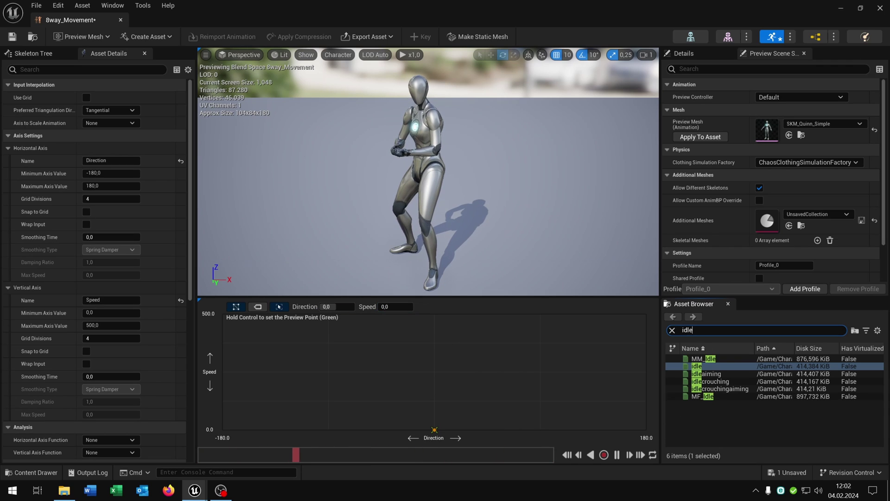
type("walk")
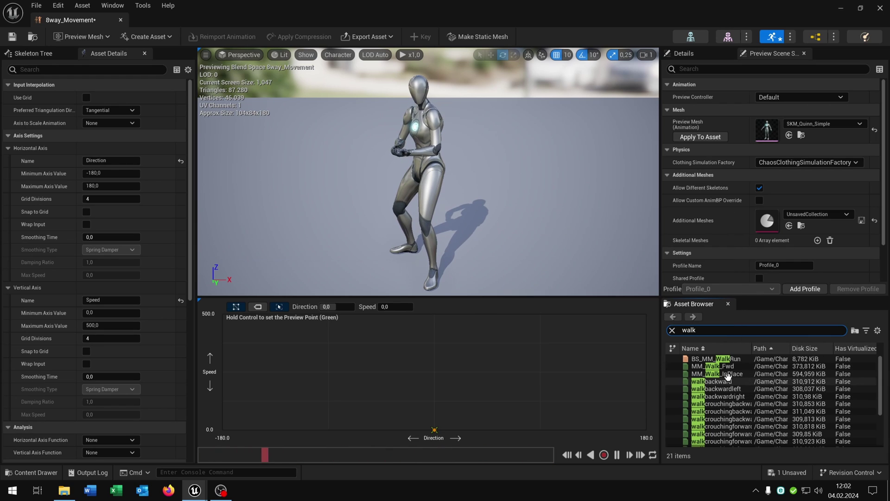
left_click_drag(727, 377, 639, 318)
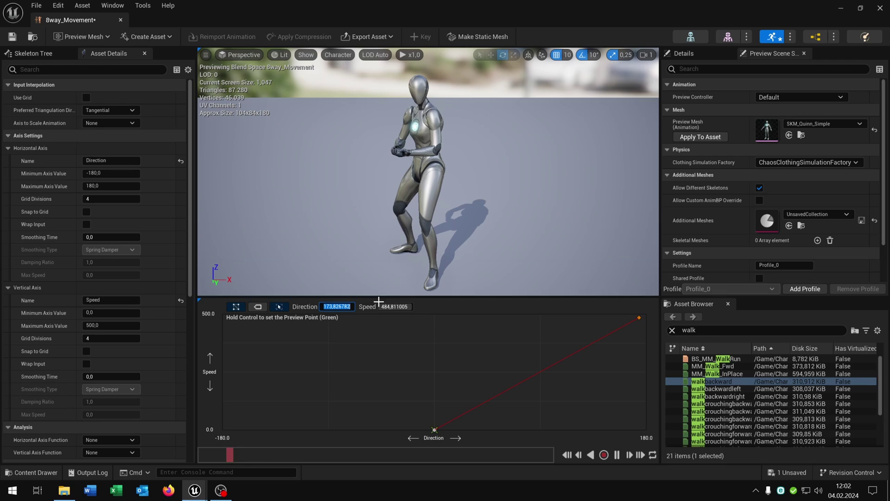
type("180")
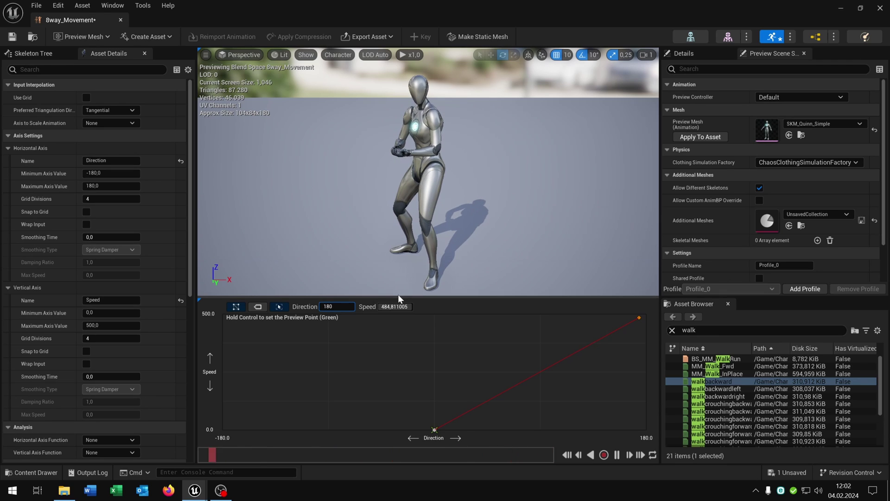
key("Tab")
type("5")
key("BackSpace")
type("250")
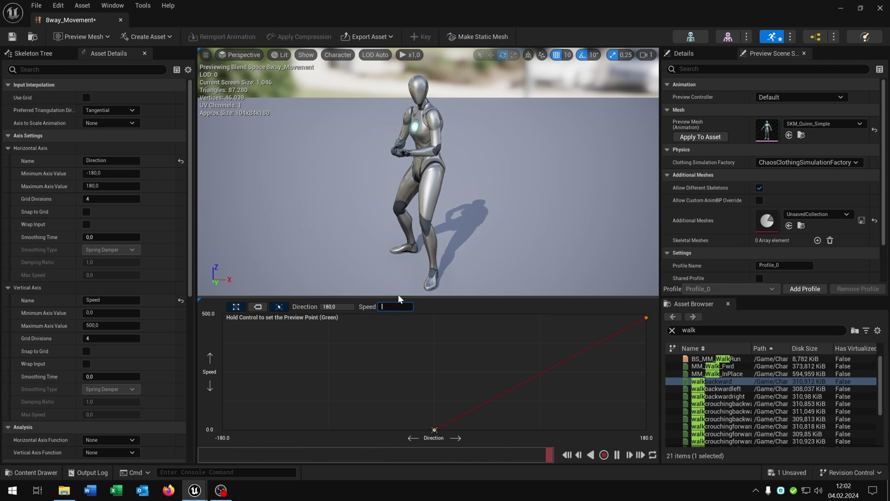
key("Return")
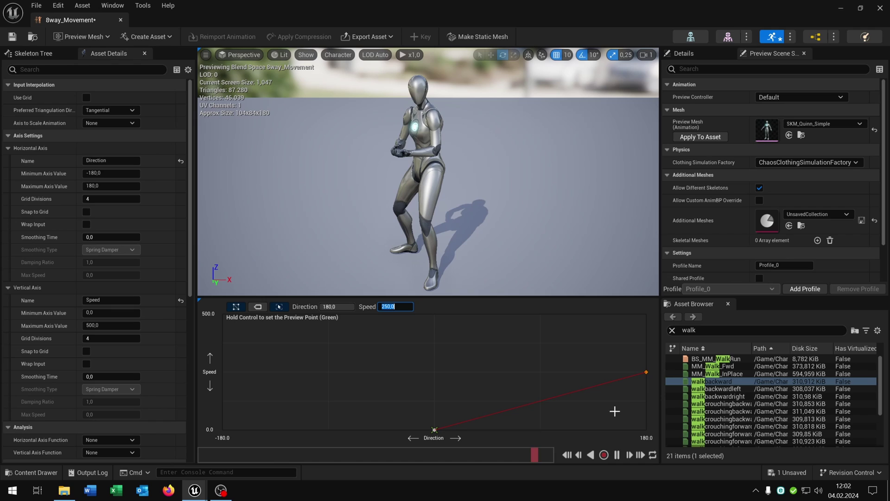
Add a second walkbackward sample at Direction -180, Speed 250.
left_click(716, 389)
left_click_drag(755, 382, 236, 370)
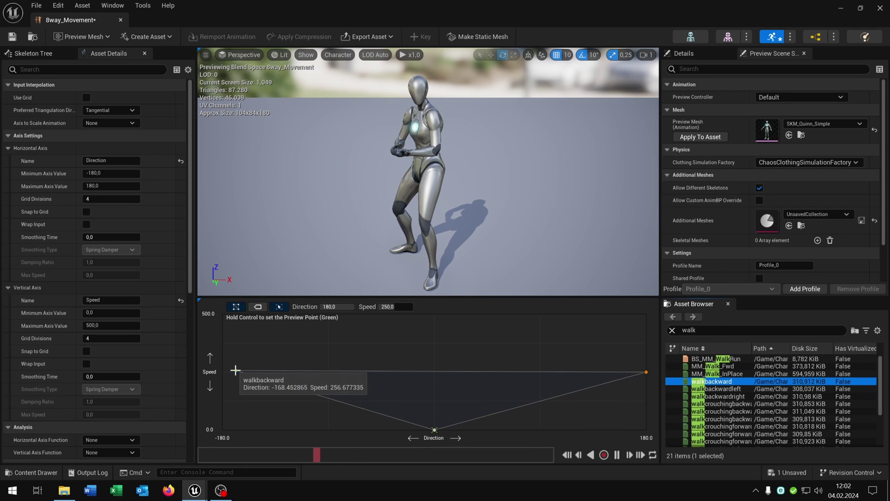
left_click(237, 371)
left_click(341, 306)
type("-1")
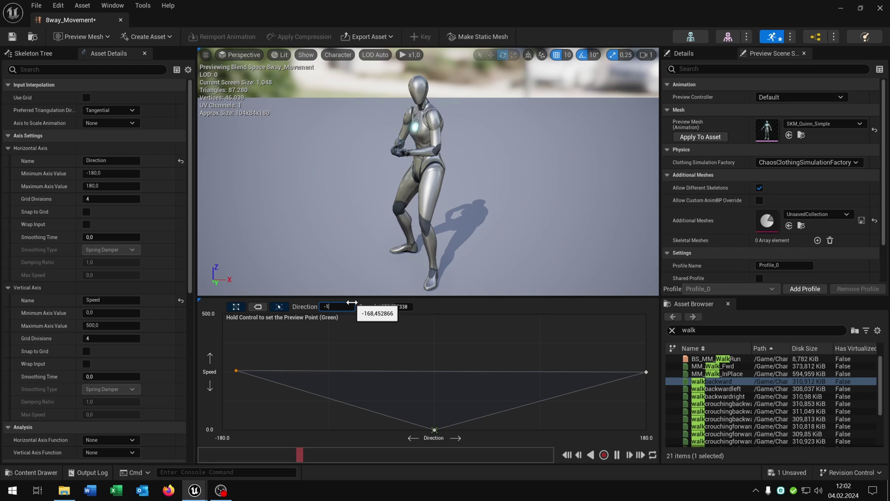
type("80")
key("Return")
key("Tab")
type("250")
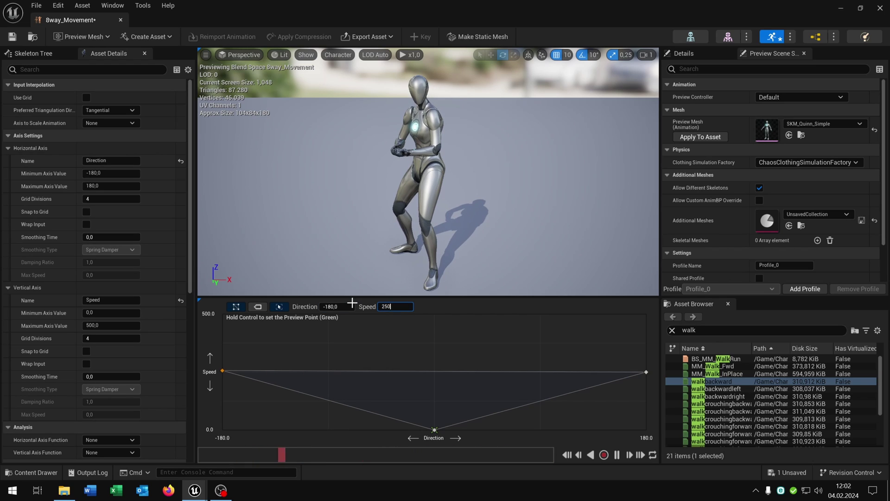
key("Return")
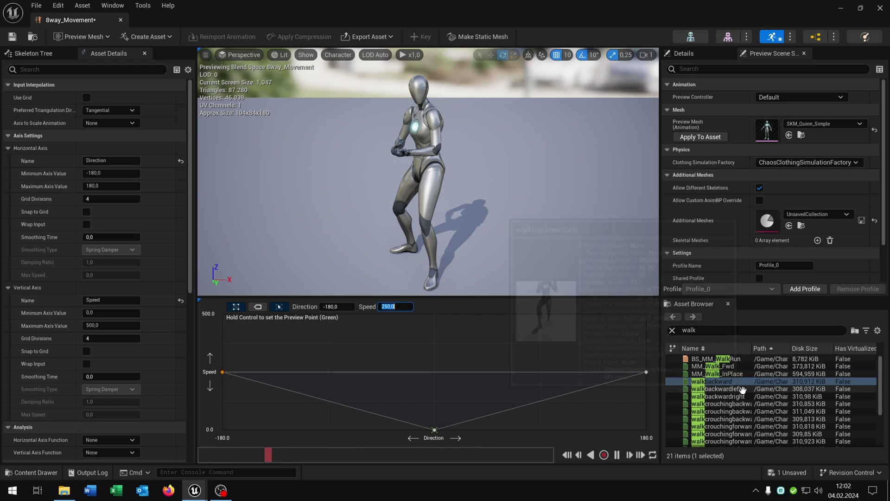
Add walkbackwardleft at Direction -135, Speed 250.
mouse_move(742, 390)
left_mouse_down()
mouse_move(260, 373)
mouse_move(270, 374)
left_mouse_up()
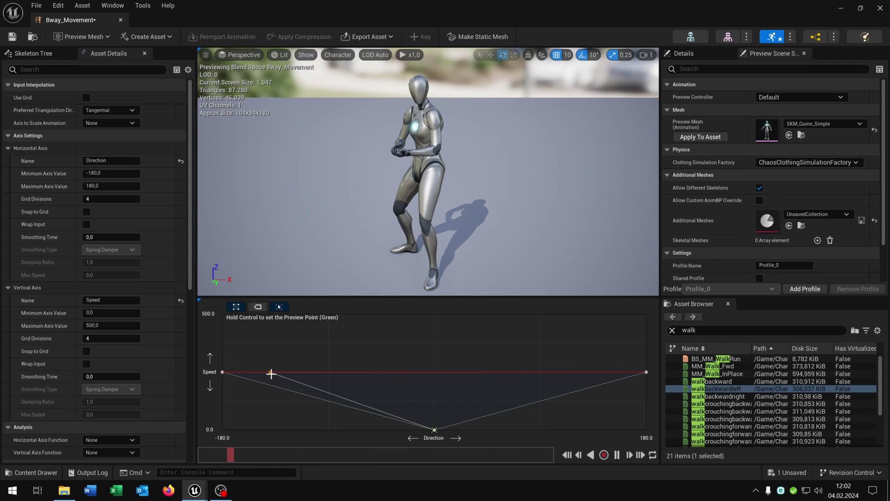
left_click(273, 372)
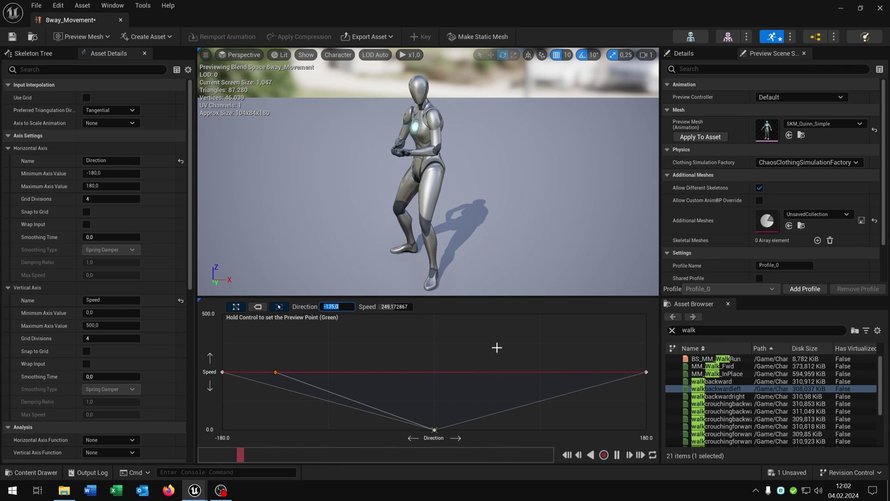
key("Tab")
type("2")
key("Return")
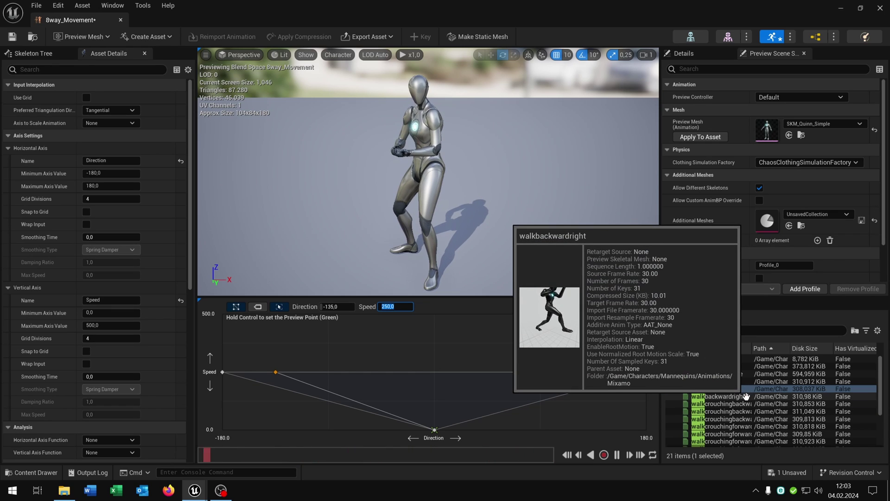
Add walkbackwardright at Direction 135, Speed 250.
left_click_drag(746, 395, 556, 373)
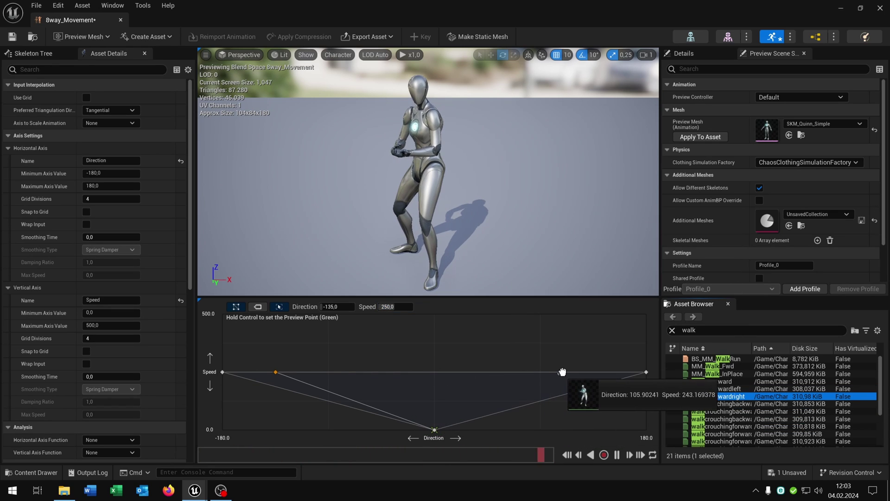
left_click_drag(556, 373, 564, 372)
left_click(337, 305)
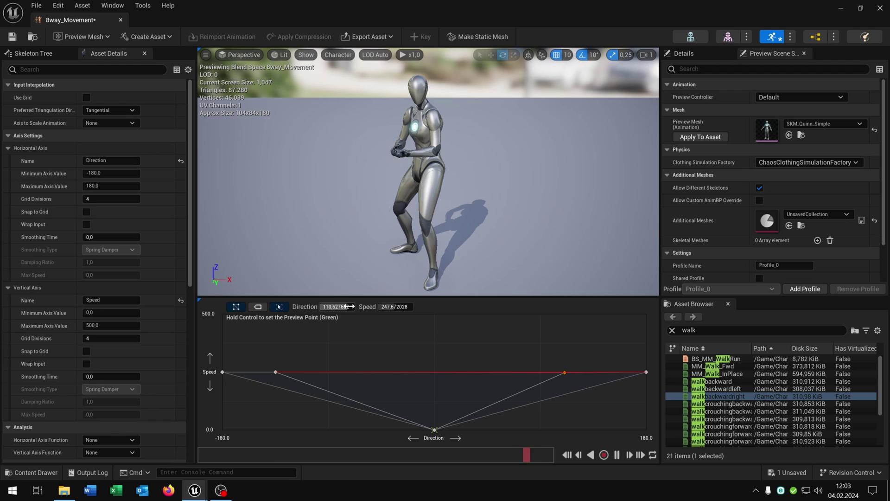
type("135")
key("Tab")
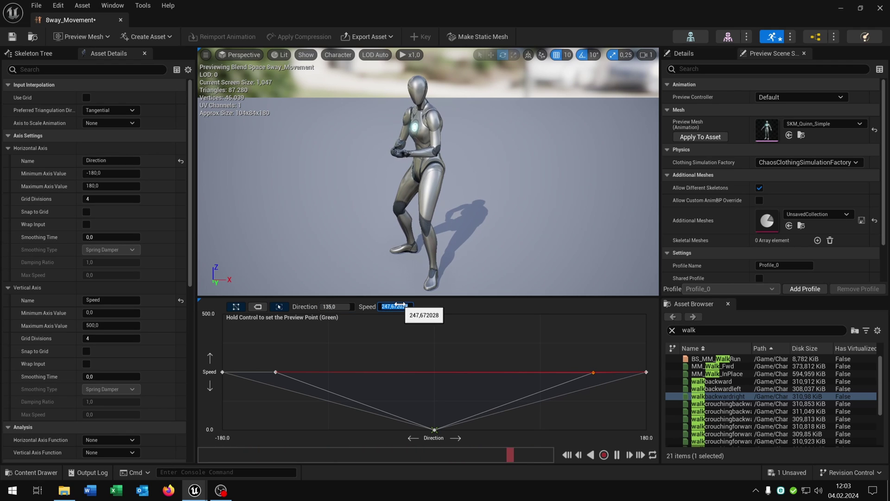
type("0")
key("Return")
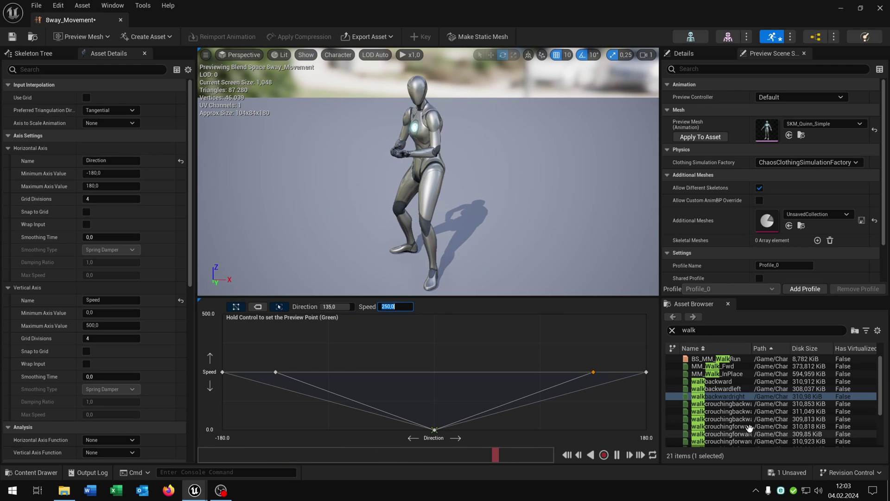
scroll(751, 425, "down", 2)
scroll(751, 426, "down", 2)
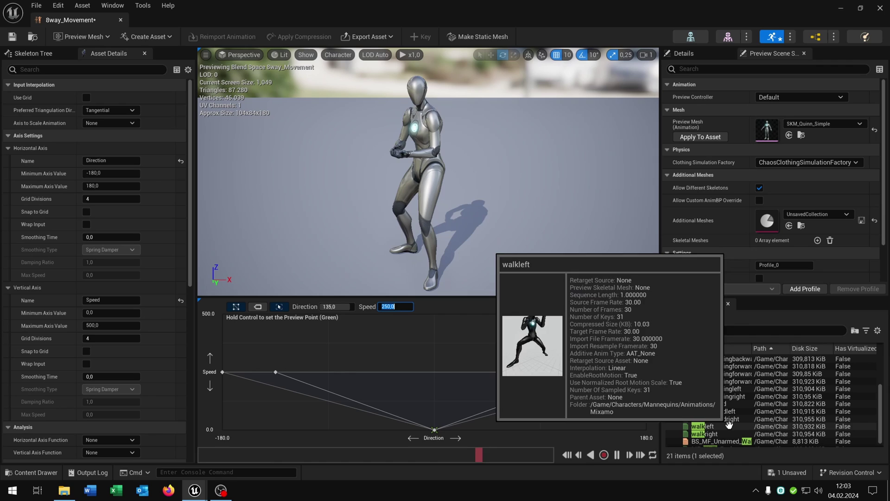
mouse_move(715, 426)
left_mouse_down()
mouse_move(517, 392)
mouse_move(540, 372)
mouse_move(351, 372)
left_mouse_up()
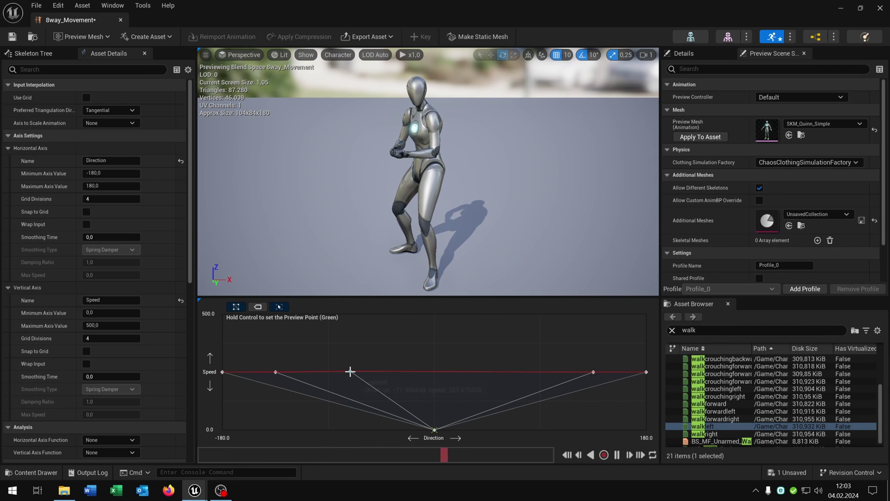
Set walkleft to Direction -90 and add walkright at Direction 90, both Speed 250.
left_click(337, 306)
type("-90")
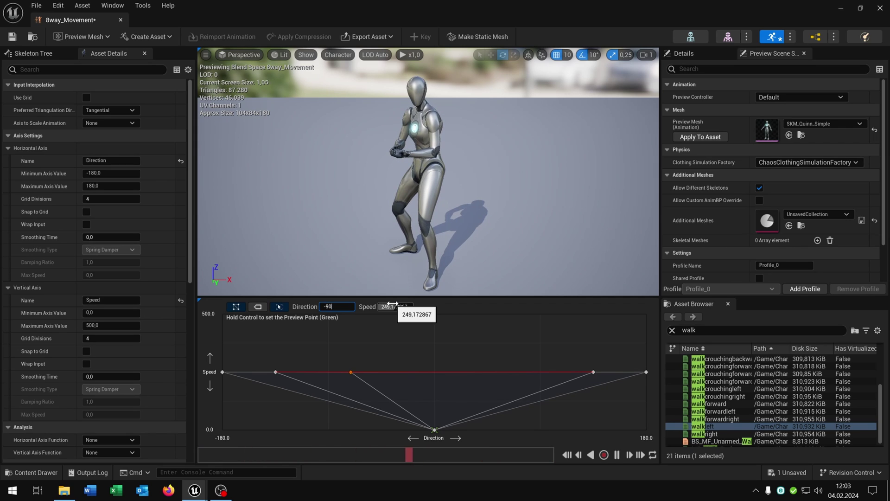
key("Tab")
type("2")
key("Return")
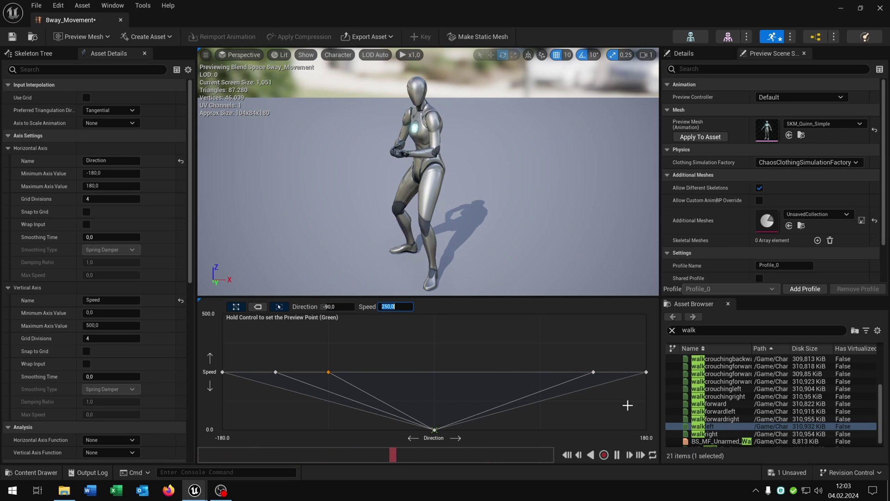
left_click_drag(716, 434, 541, 373)
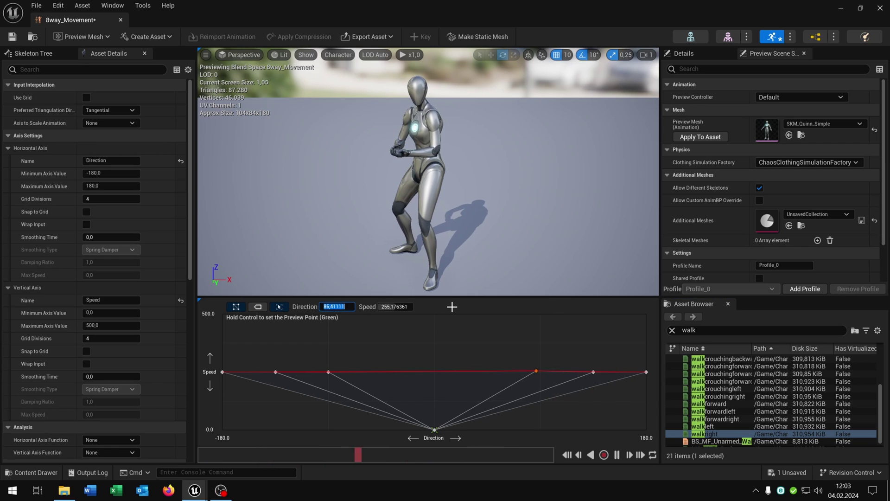
key("Tab")
type("25")
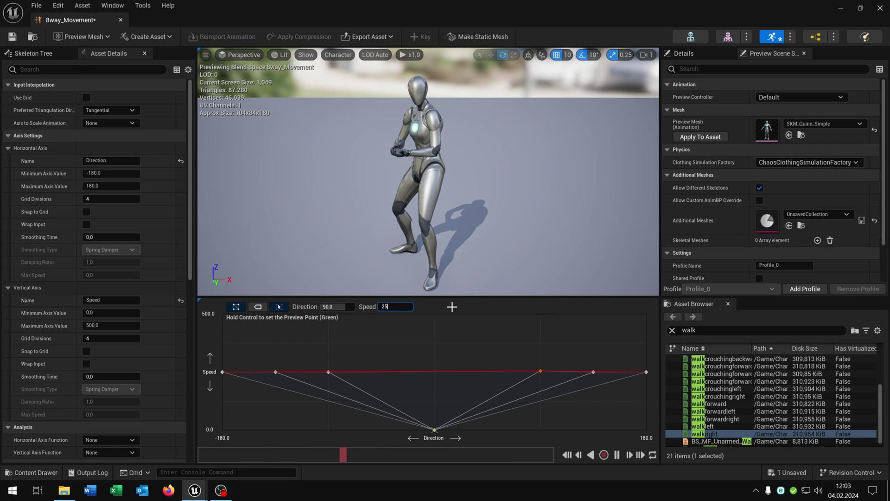
type("0,0")
key("Return")
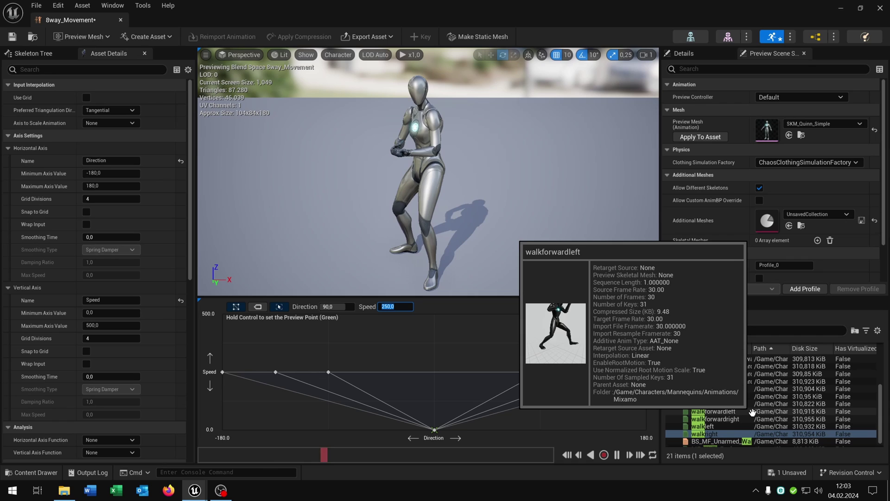
Add walkforwardleft at Direction -45 and walkforwardright at 45, both Speed 250.
left_click_drag(751, 412, 392, 372)
left_click(340, 306)
type("-45")
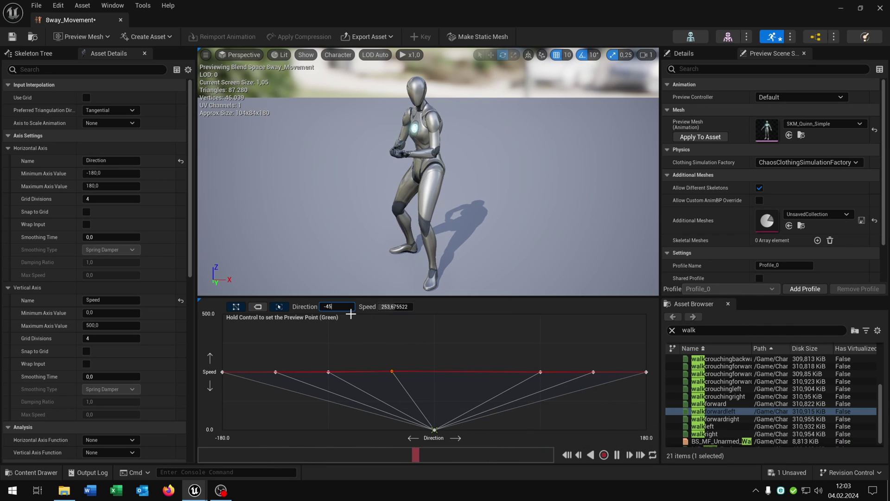
key("Tab")
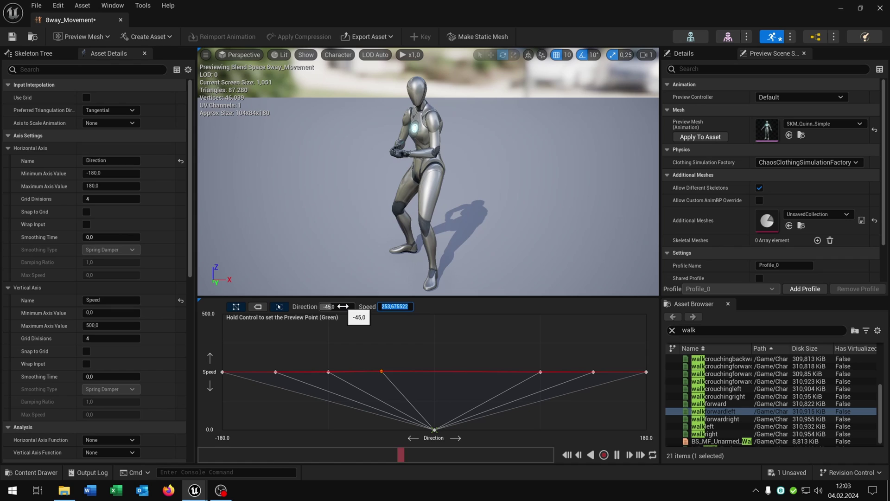
type("250")
key("Return")
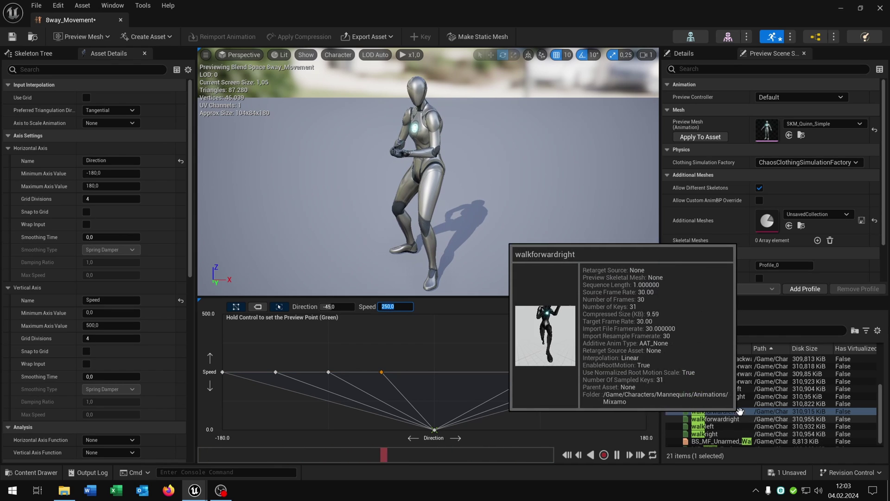
left_click_drag(716, 418, 468, 372)
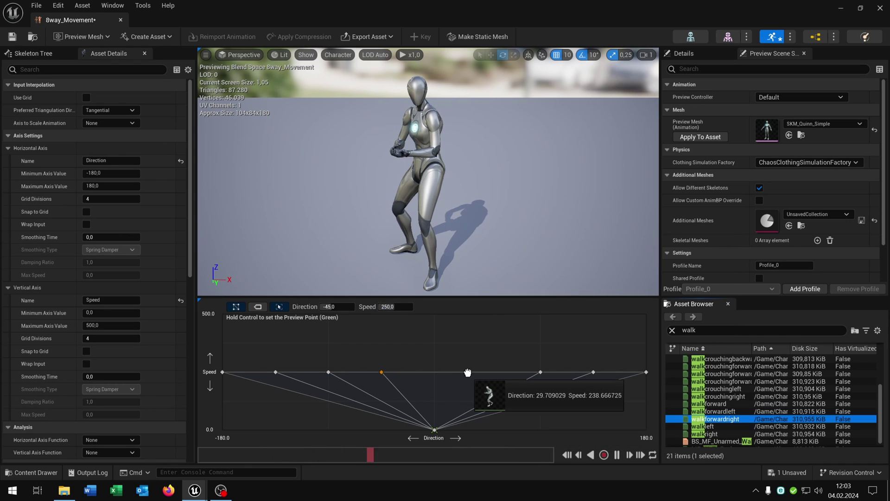
left_click(468, 372)
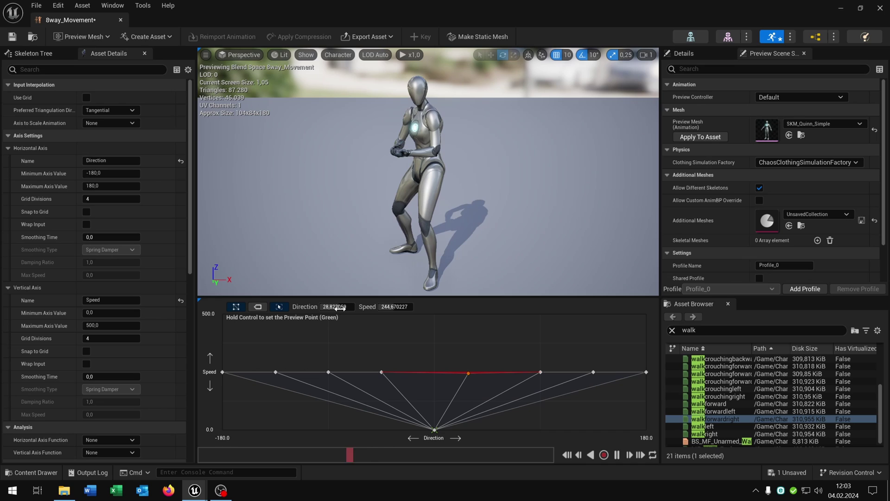
type("45")
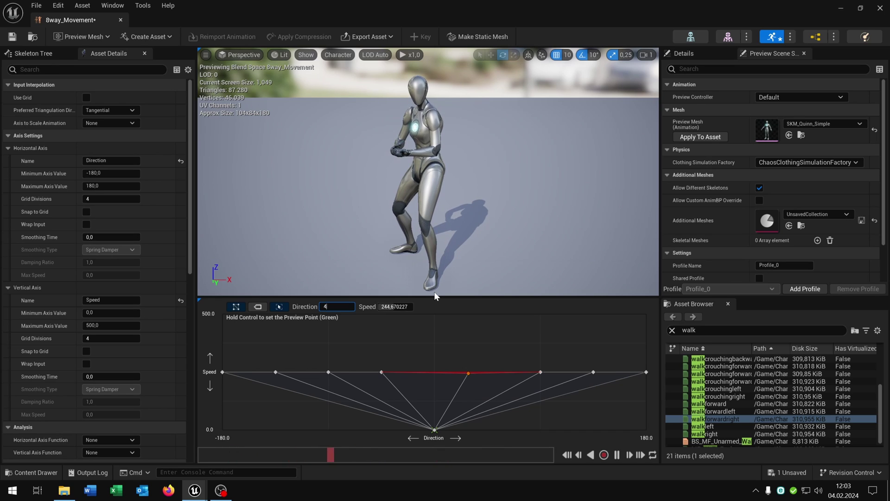
key("Tab")
type("250")
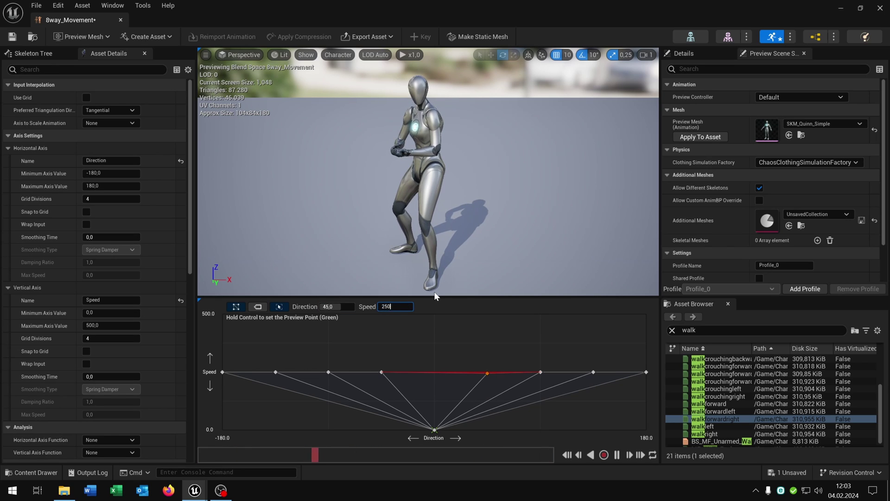
key("Return")
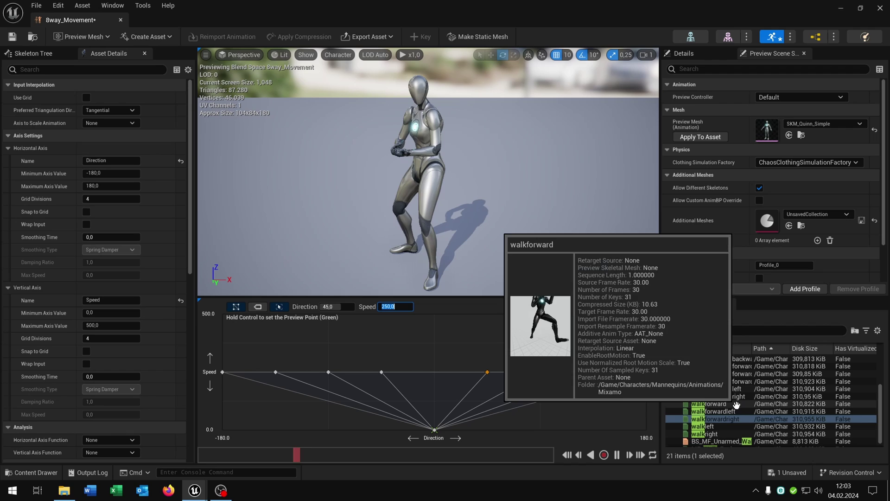
scroll(710, 417, "up", 1)
Add walkforward at Direction 0, Speed 250.
left_click(681, 420)
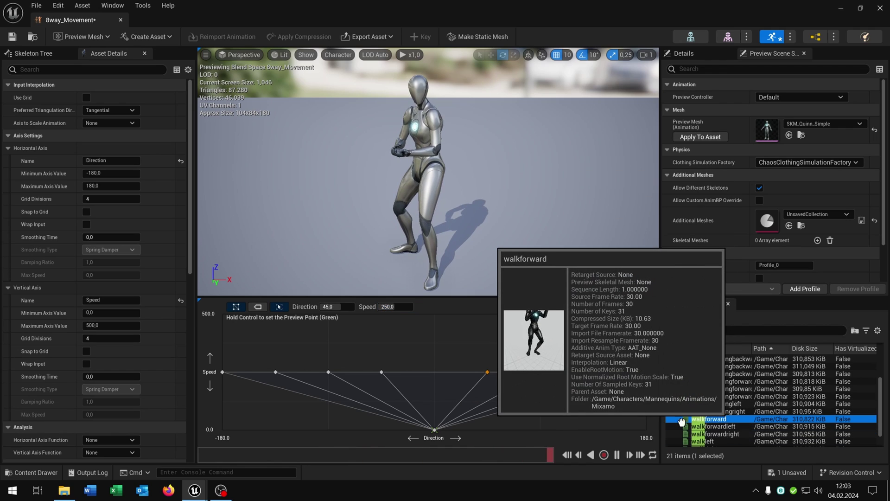
left_click_drag(681, 421, 477, 363)
left_click(432, 372)
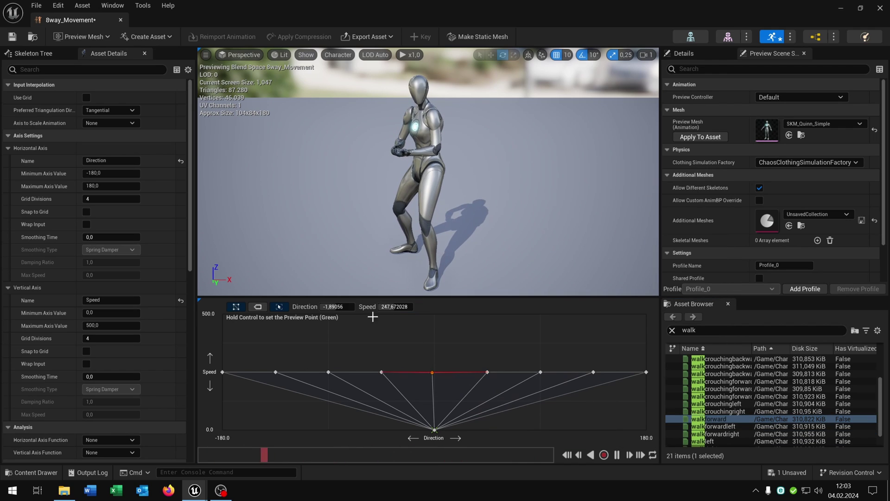
left_click(327, 306)
type("0")
key("Tab")
type("250")
key("Return")
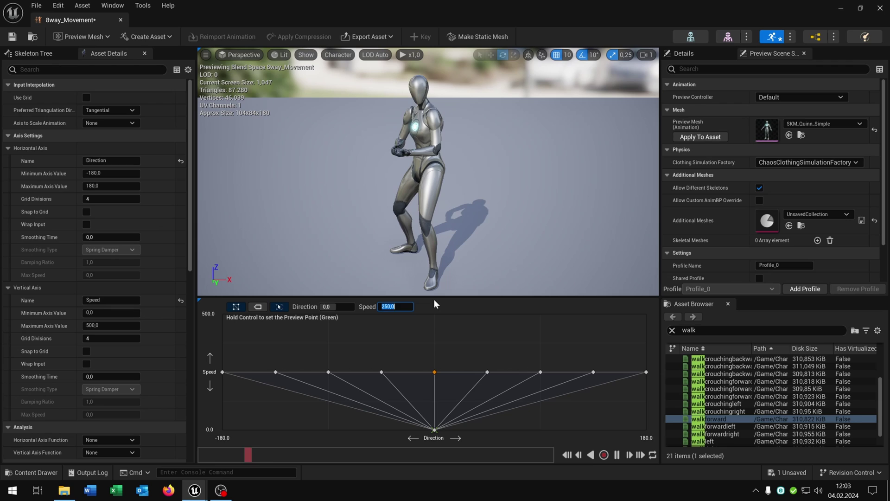
Deselect the forward sample and select the 'walk' search text to replace it.
left_click(353, 430)
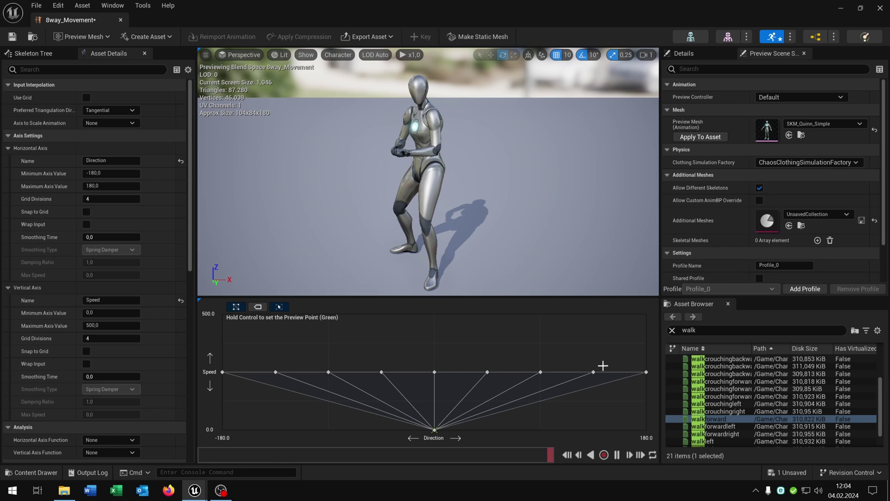
scroll(734, 423, "up", 1)
left_click(695, 330)
key("ctrl+a")
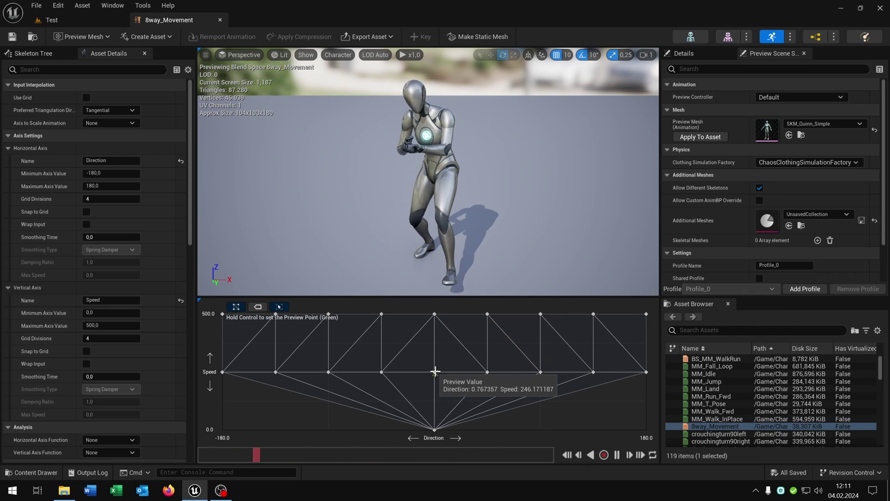
Close the blend space editor, start Play, and run the character in four directions.
left_click(220, 20)
left_click(230, 36)
key("w")
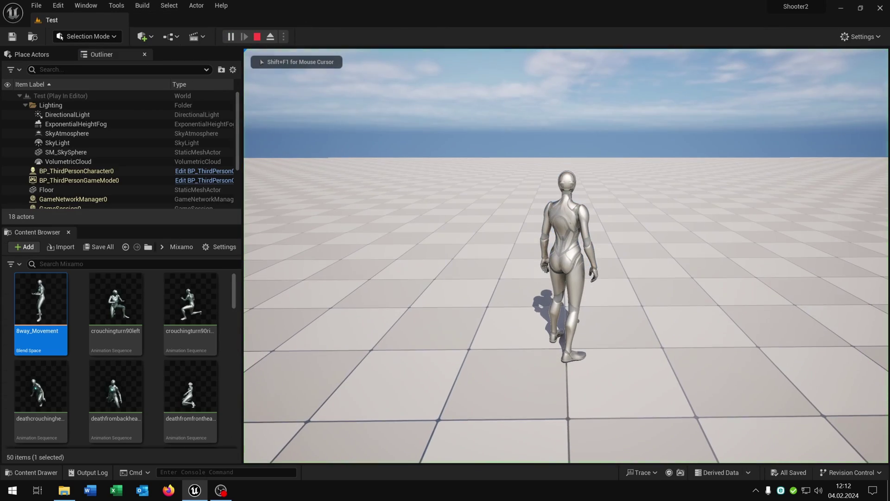
key("s")
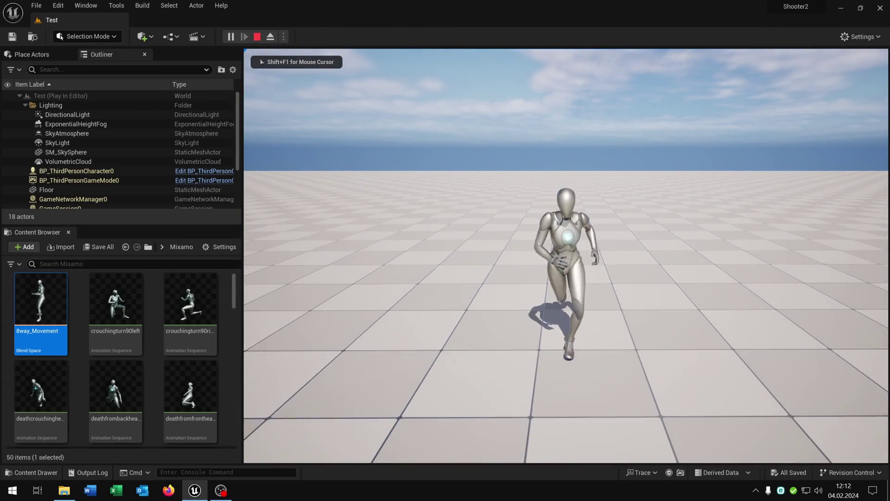
key("d")
key("w")
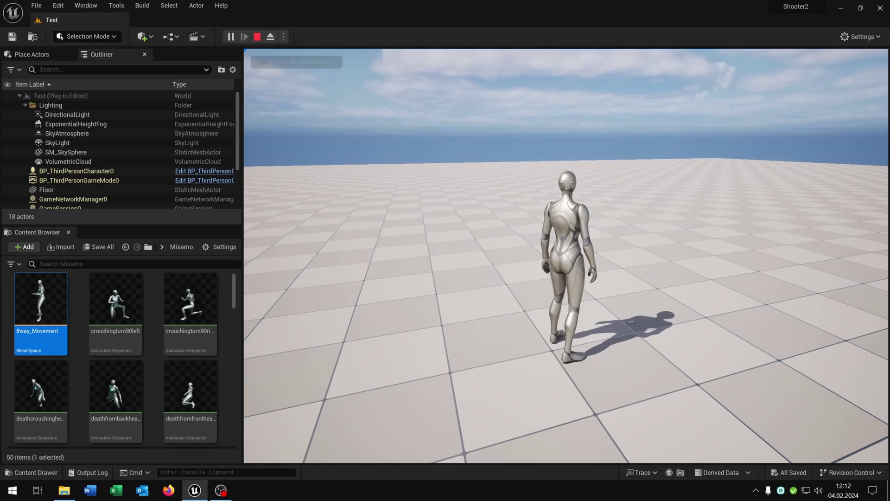
key("a")
Walk the character right and forward, then stop the play session.
key("s")
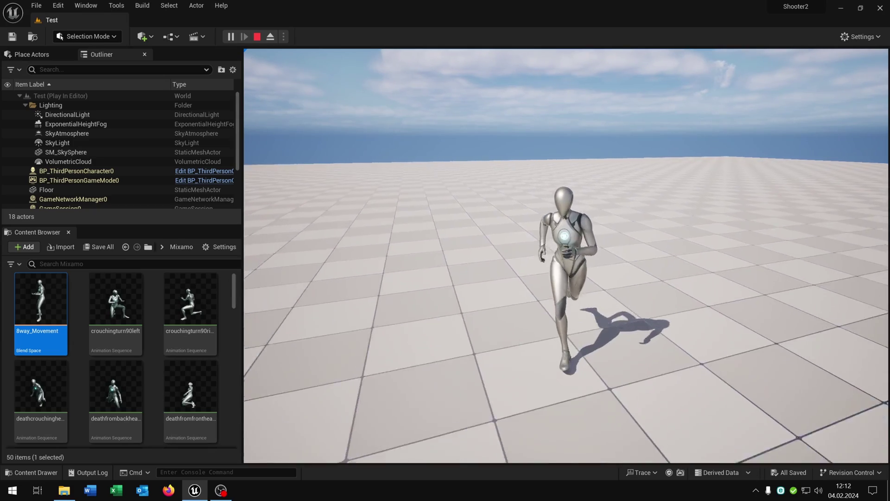
key("d")
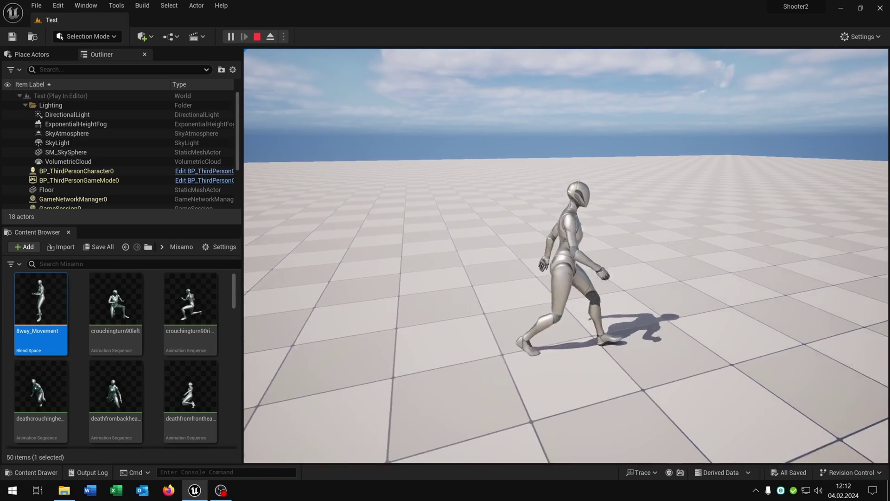
key("w")
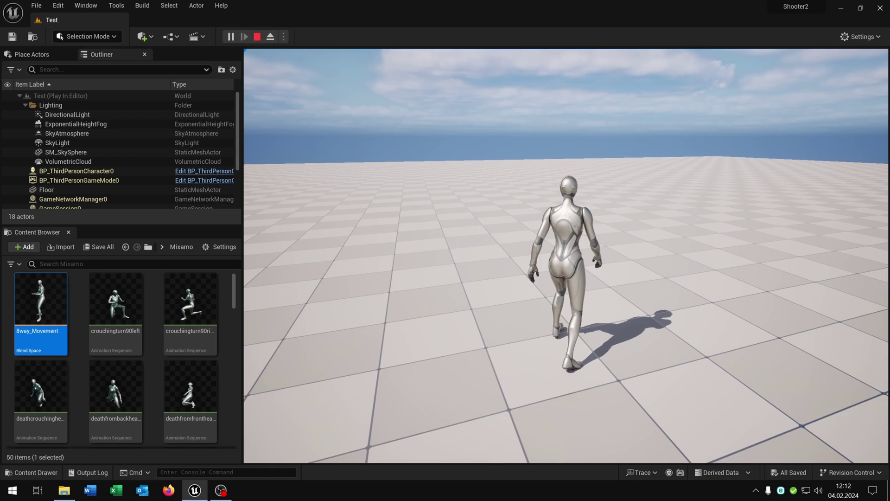
key("Escape")
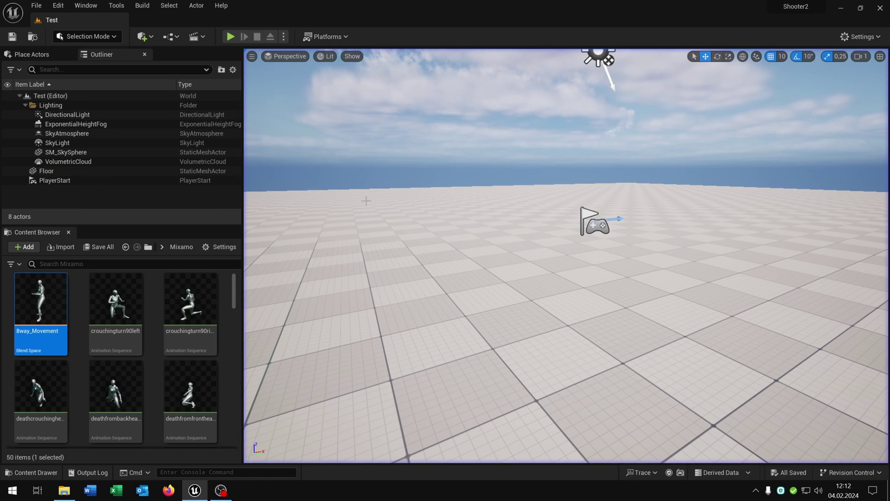
Open BP_ThirdPersonCharacter from the ThirdPerson folder and close its Details panel.
left_click(148, 247)
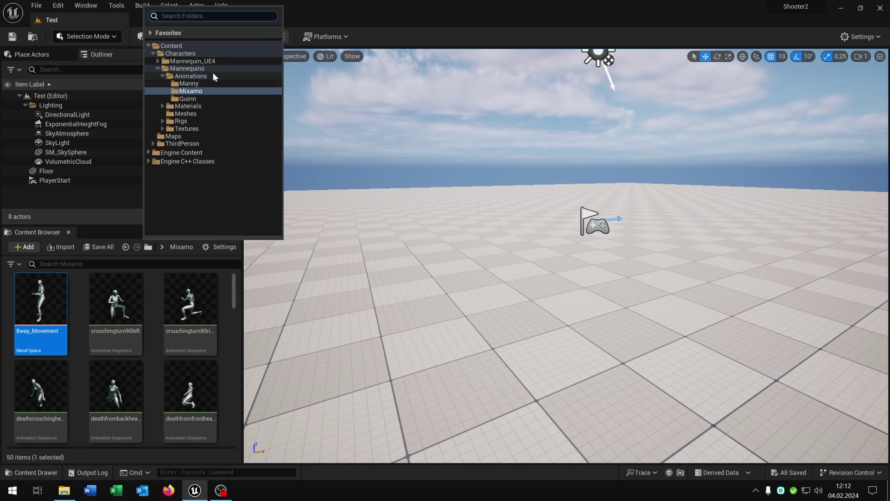
left_click(183, 143)
double_click(32, 301)
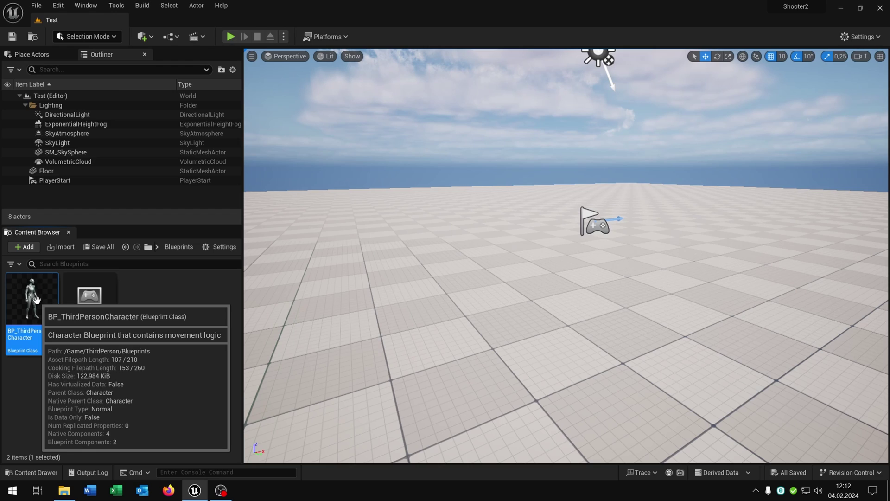
scroll(487, 252, "down", 1)
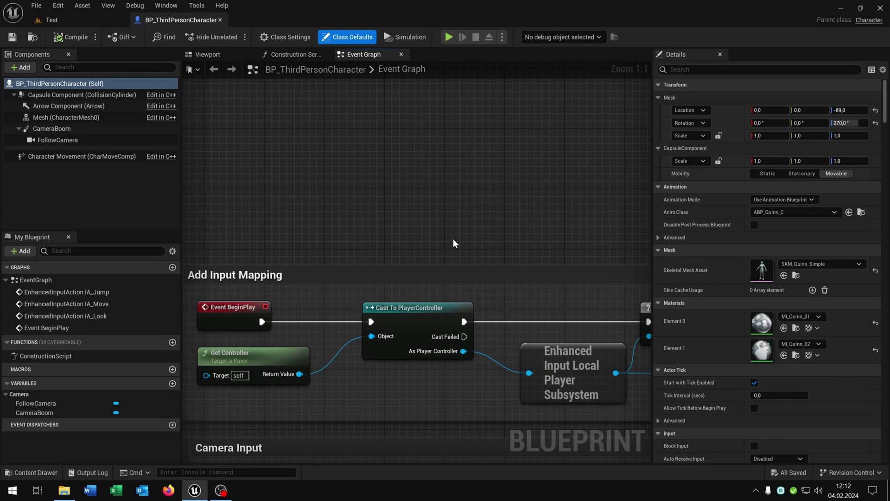
scroll(431, 226, "down", 3)
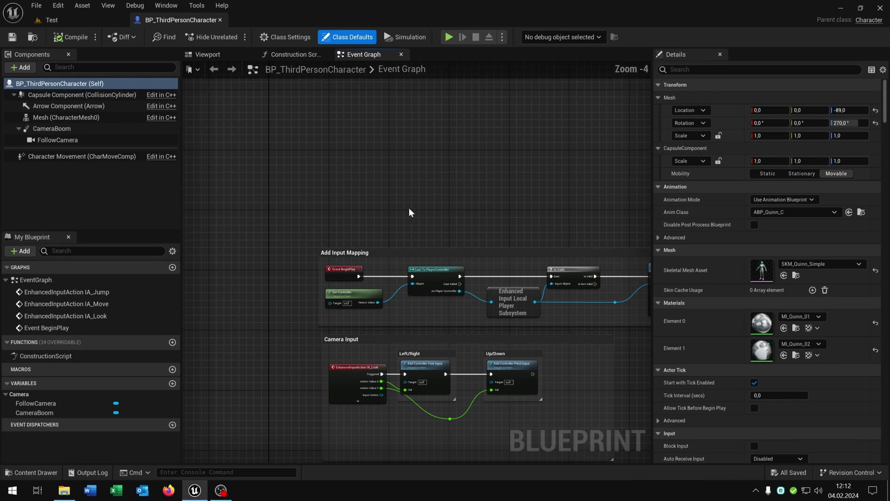
left_click(719, 54)
scroll(417, 251, "up", 4)
Add an F key event feeding a new Flip Flop node.
right_click_drag(380, 258, 445, 280)
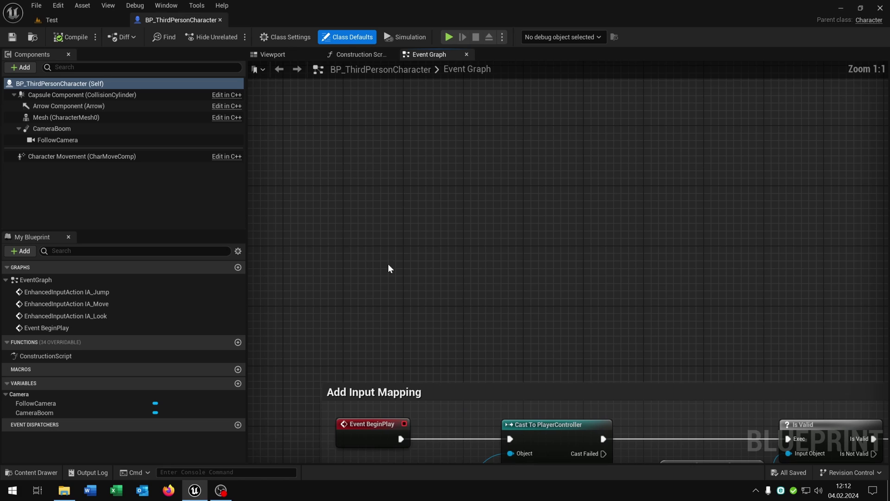
right_click(369, 244)
type("f key")
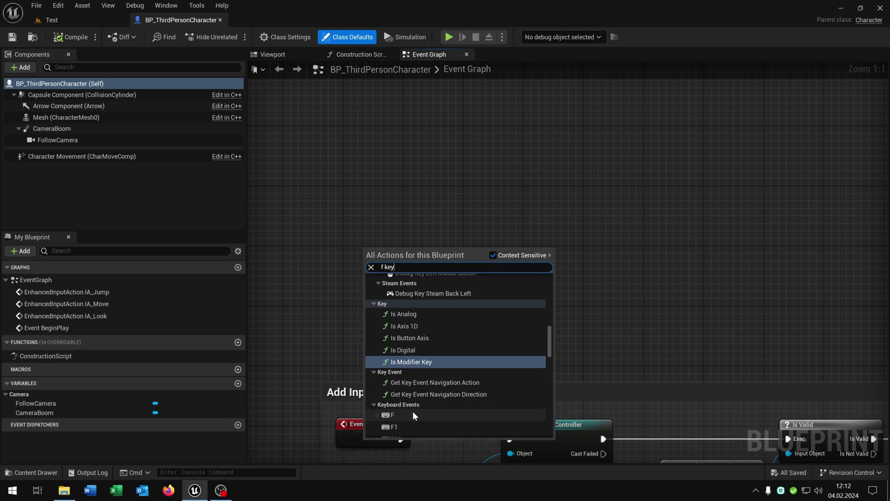
left_click(393, 409)
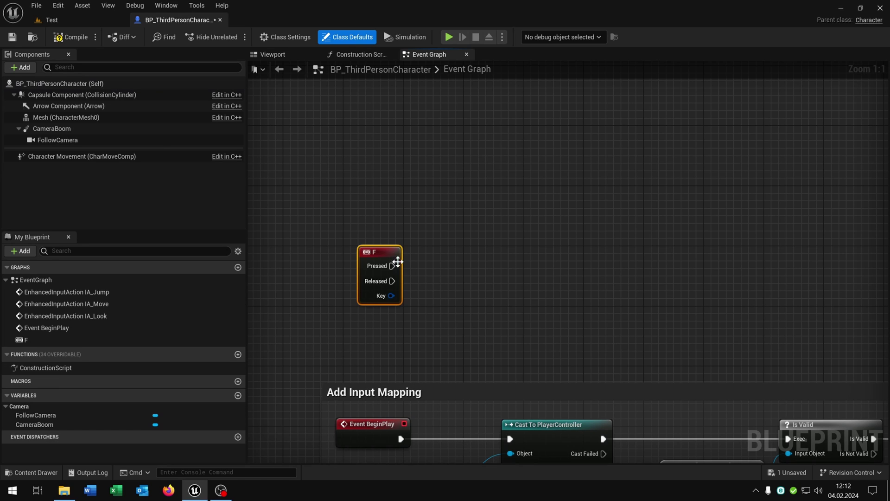
mouse_move(397, 261)
left_mouse_down()
mouse_move(367, 199)
mouse_move(406, 206)
mouse_move(422, 191)
left_mouse_up()
type("flip")
key("Return")
left_click(371, 266)
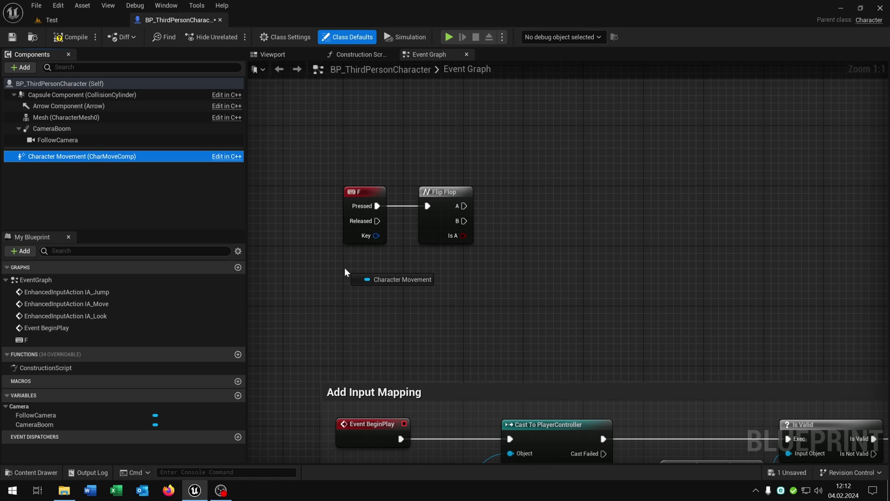
Add a Character Movement reference and a Set Orient Rotation To Movement node.
left_click_drag(108, 156, 341, 266)
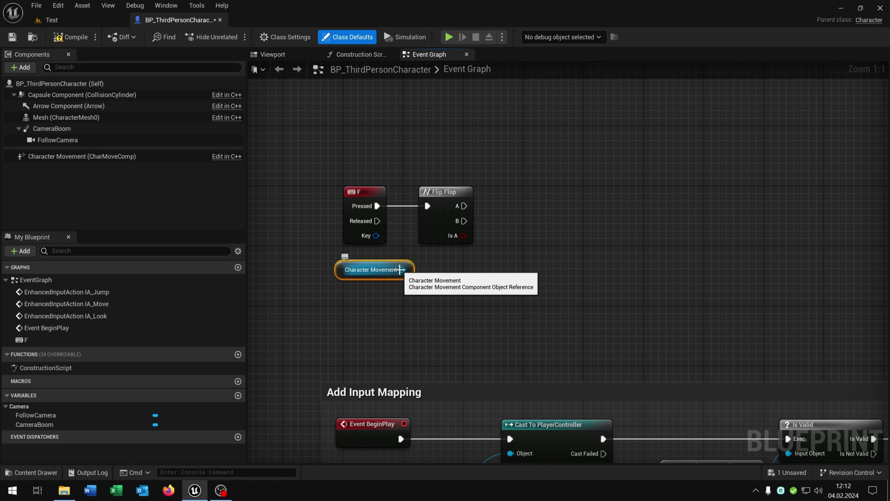
left_click_drag(401, 269, 540, 198)
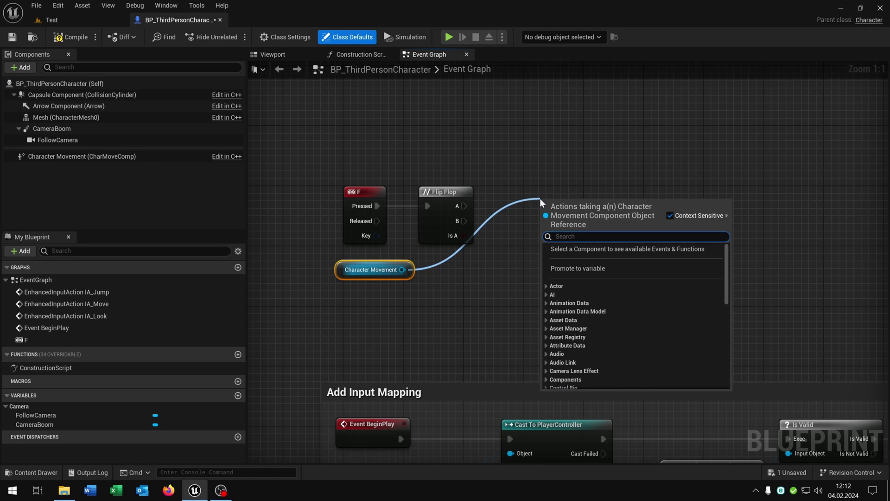
type("set or")
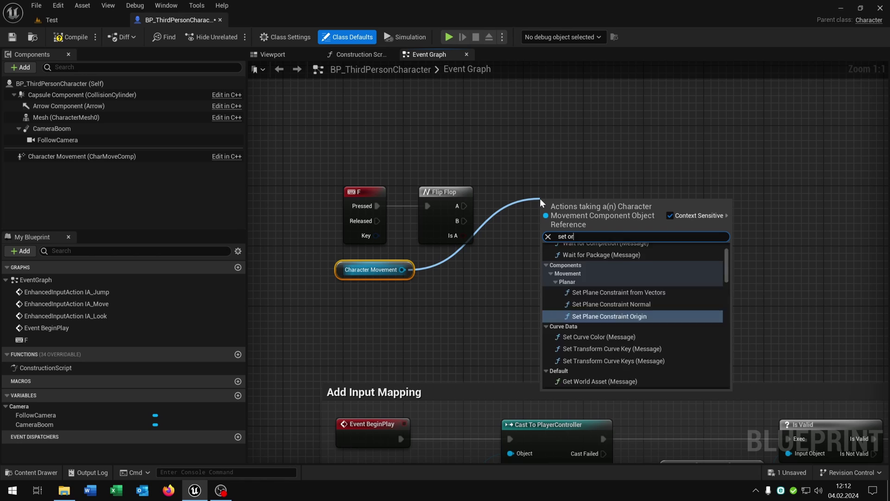
type("ien")
key("Up")
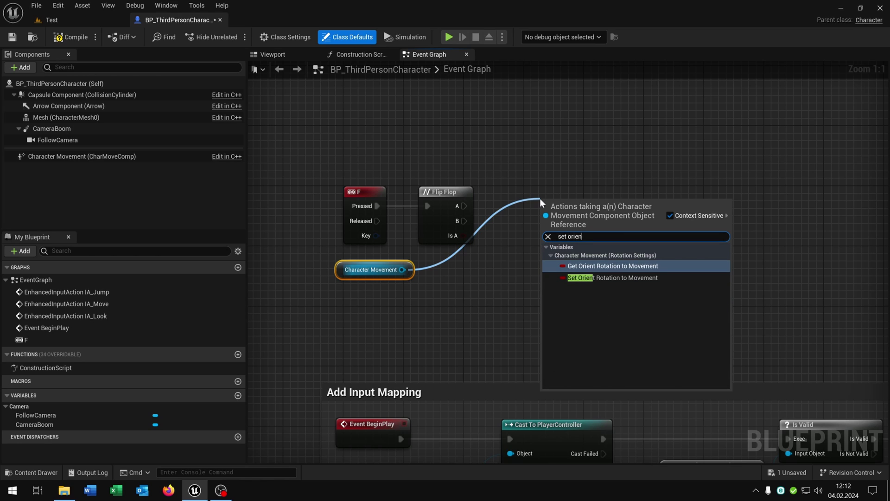
key("Down")
key("Return")
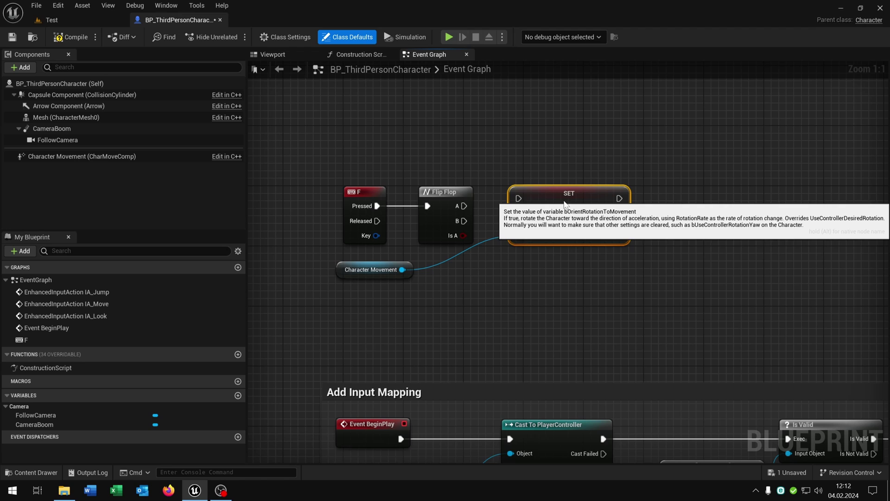
Duplicate the orient-rotation setter, wire it to Flip Flop B and enable it.
key("ctrl+c")
key("ctrl+v")
left_click_drag(715, 291, 547, 261)
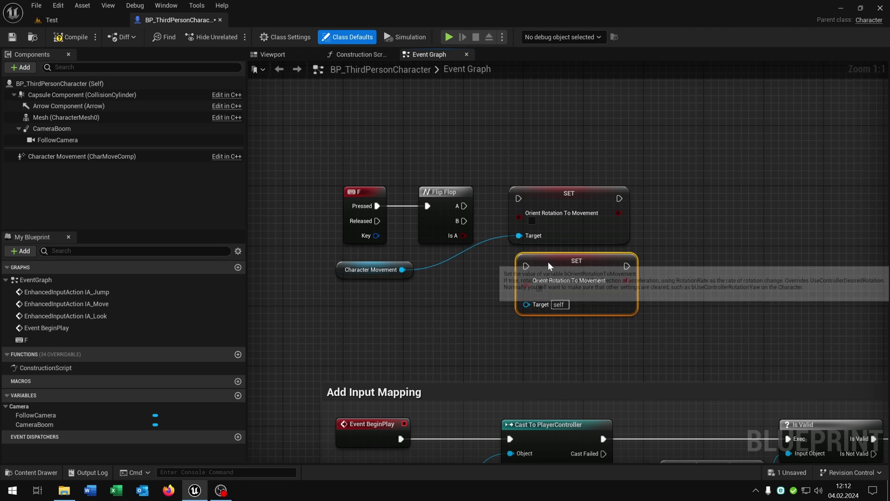
left_click_drag(464, 221, 518, 265)
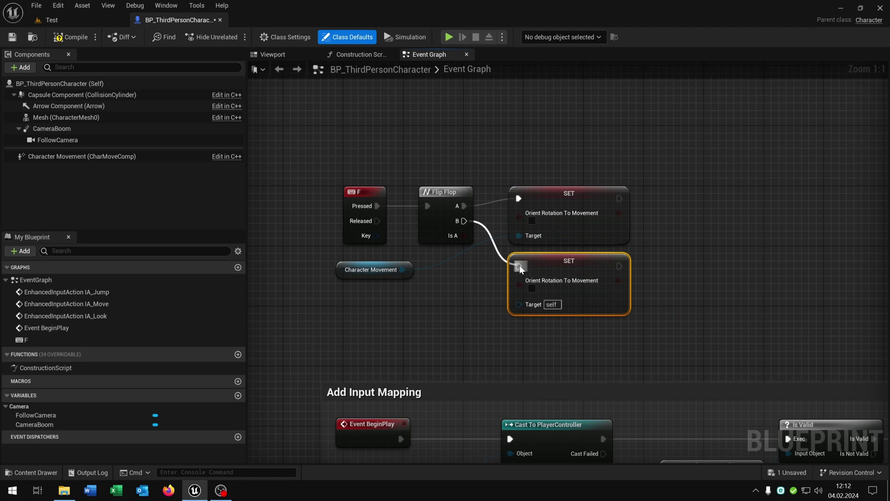
left_click_drag(402, 269, 519, 303)
right_click_drag(726, 292, 649, 297)
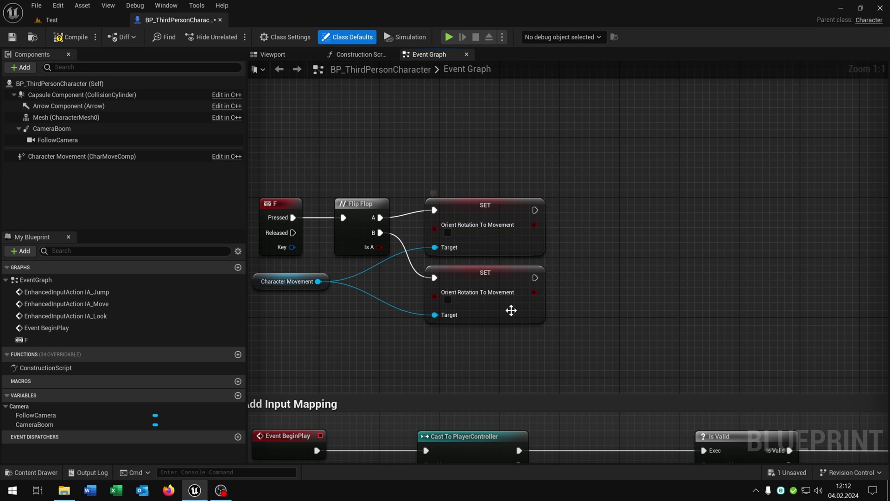
left_click(447, 300)
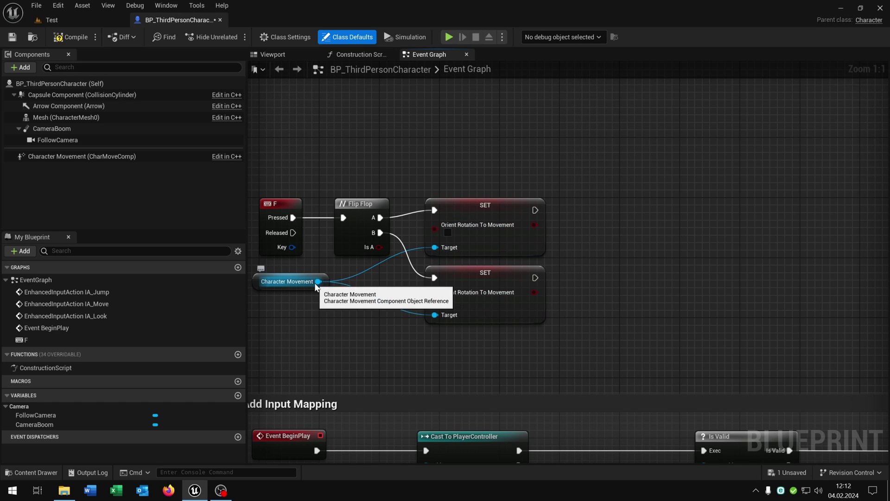
Add two Use Controller Rotation Yaw setters and return to the Test level.
right_click_drag(601, 220, 607, 236)
right_click(606, 237)
type("set contr")
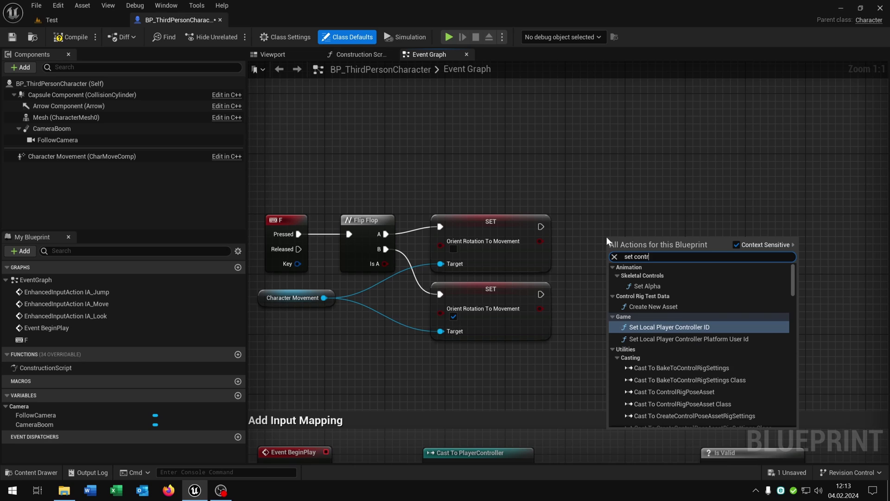
type("oller ro")
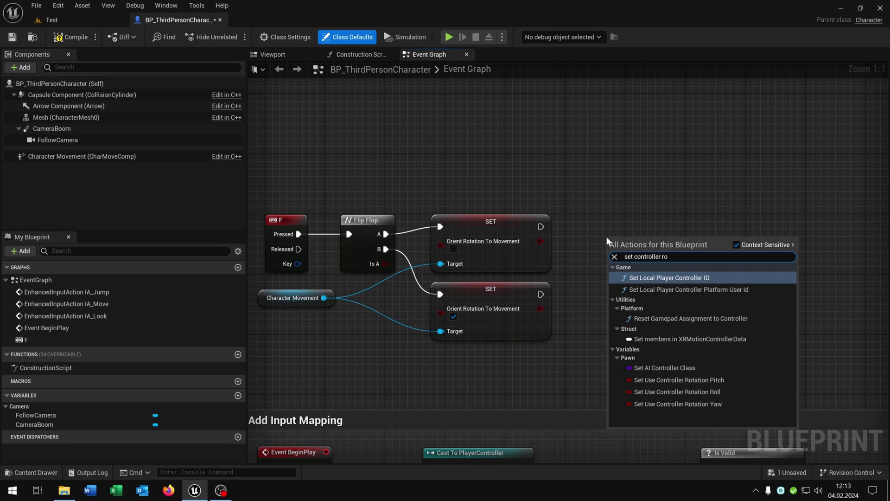
left_click(723, 404)
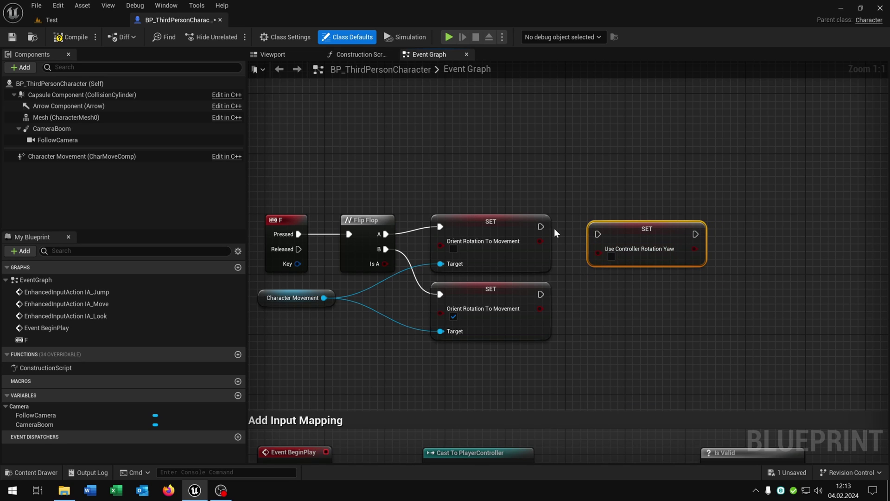
key("ctrl+c")
key("ctrl+v")
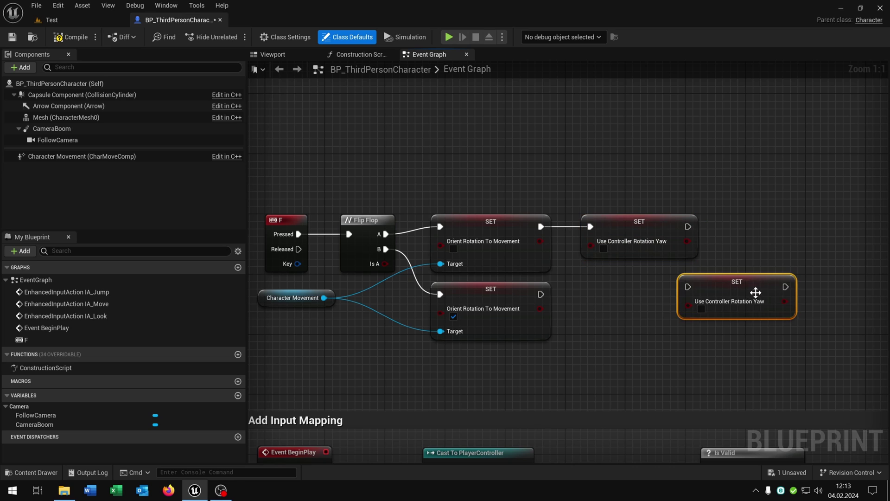
mouse_move(755, 295)
left_mouse_down()
mouse_move(611, 296)
mouse_move(617, 309)
left_mouse_up()
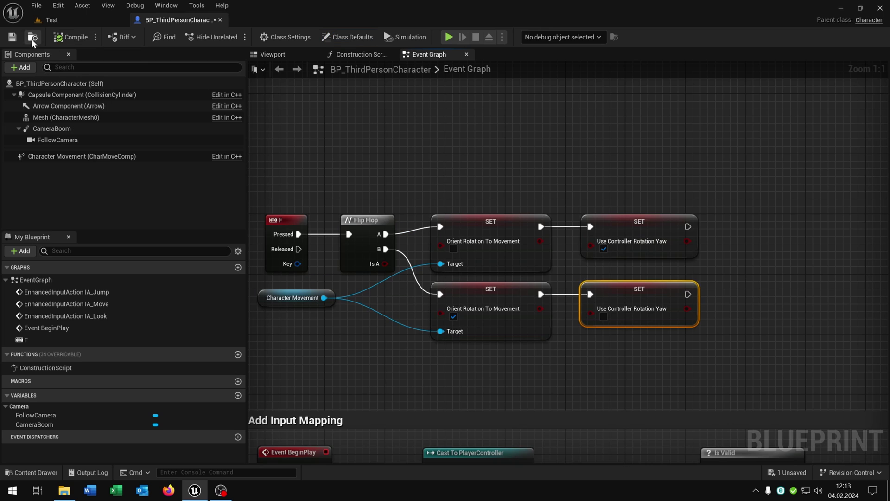
left_click(56, 20)
Start playing the level and sprint the character forward.
left_click(232, 36)
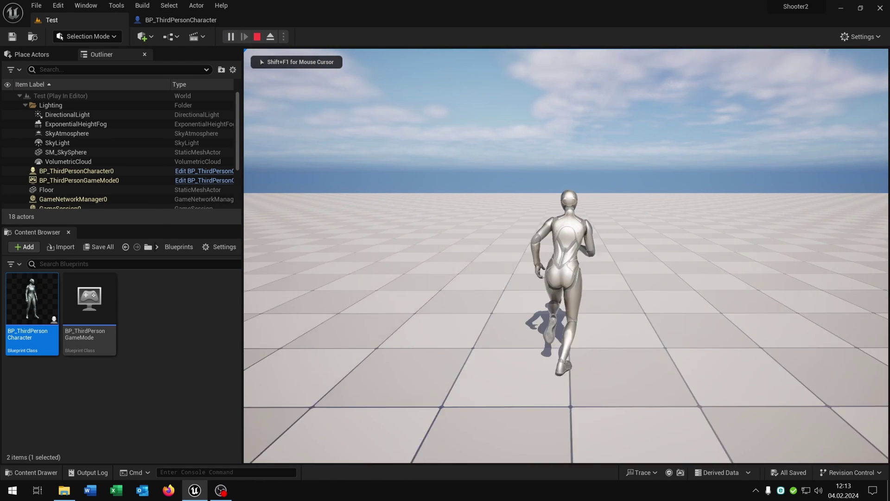
key("w")
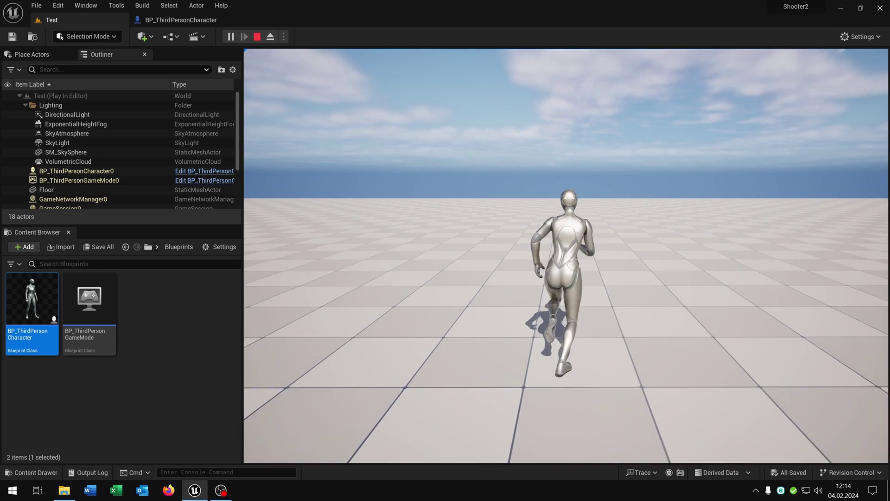
key("Escape")
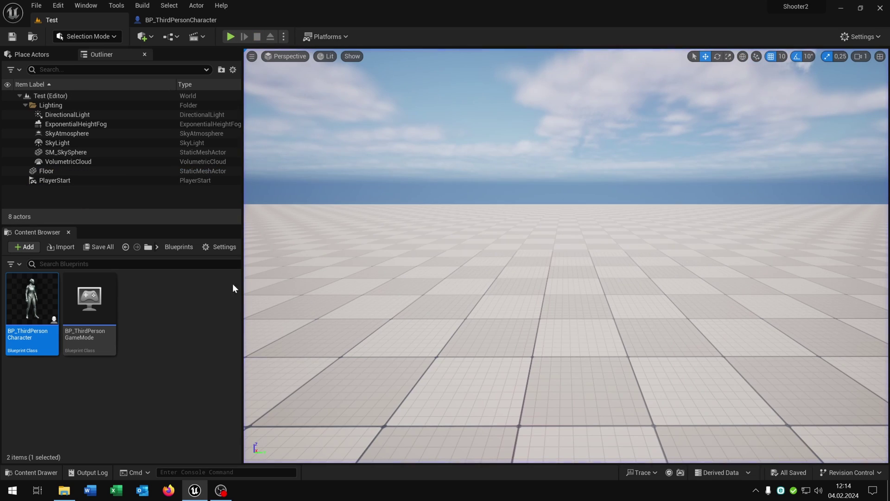
left_click(148, 247)
left_click(190, 53)
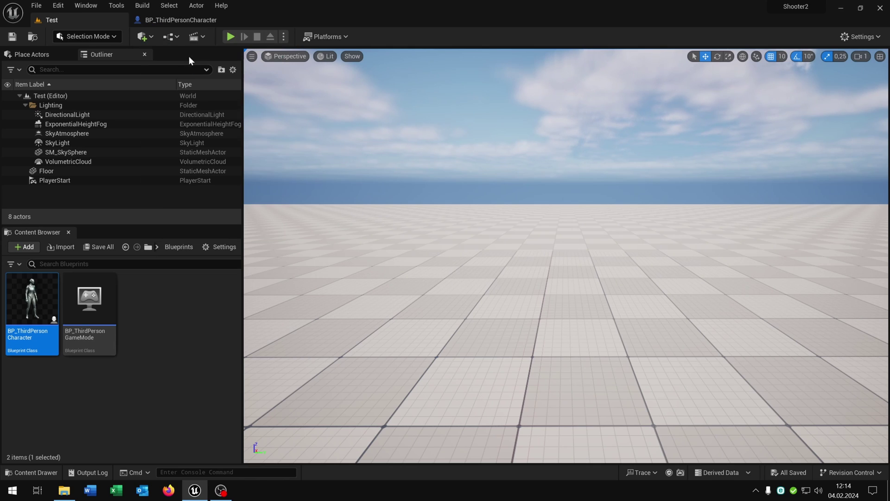
double_click(90, 299)
double_click(54, 308)
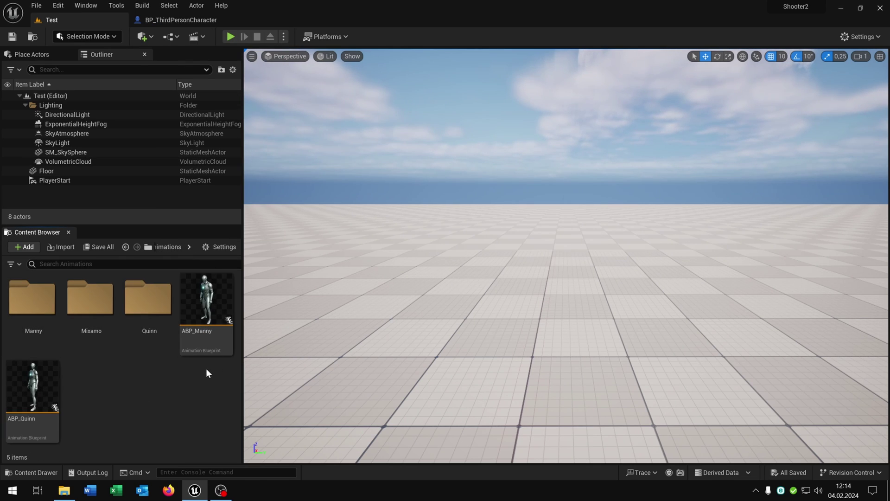
double_click(203, 302)
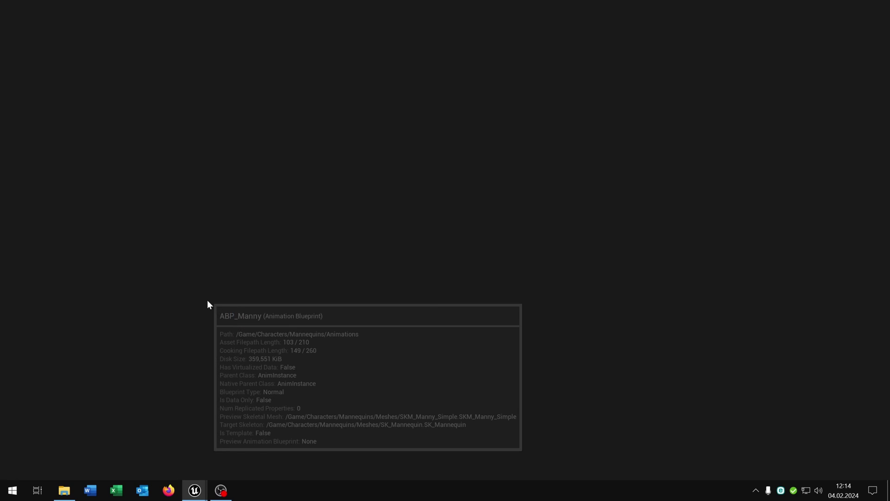
scroll(376, 223, "up", 1)
scroll(503, 245, "up", 2)
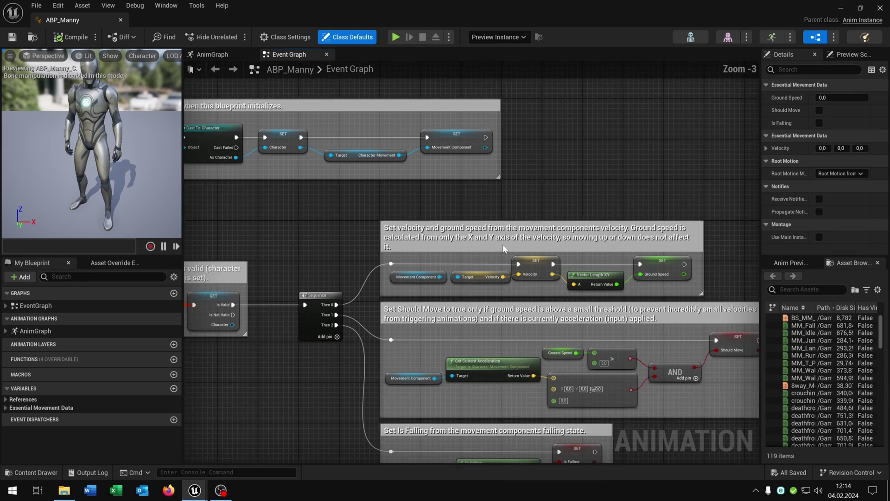
right_click_drag(471, 275, 436, 264)
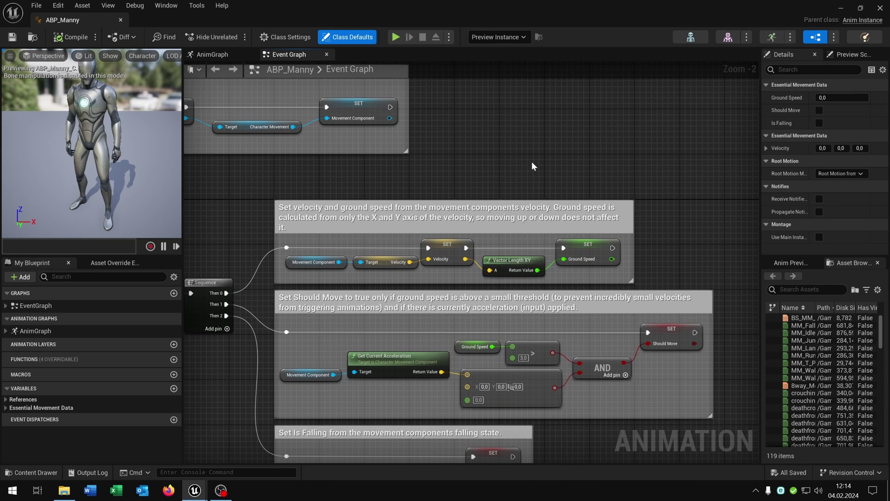
right_click_drag(531, 166, 454, 216)
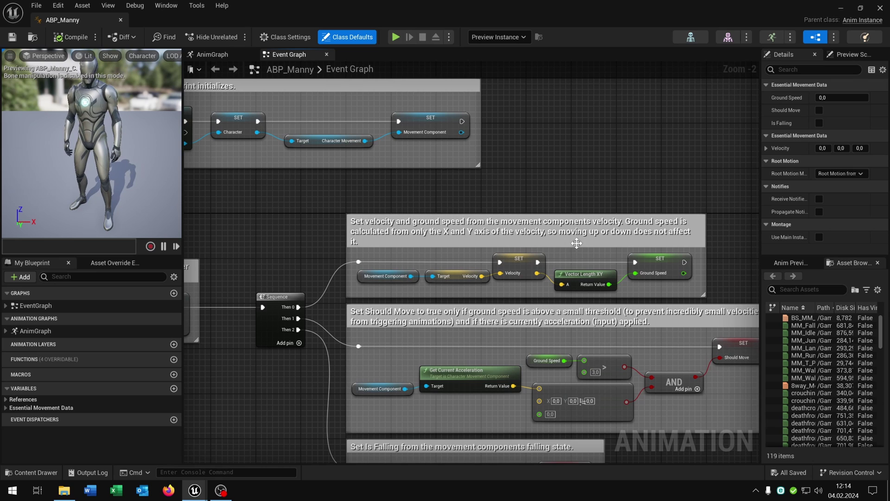
left_click_drag(557, 221, 565, 175)
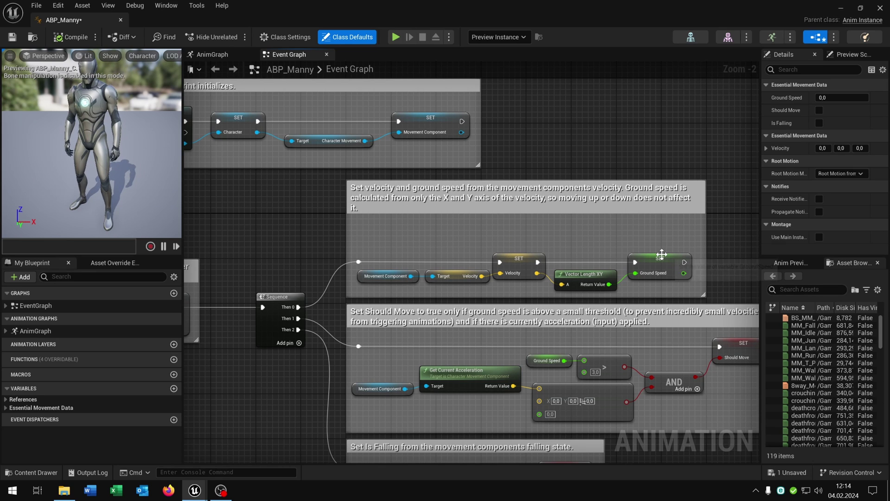
right_click_drag(697, 272, 520, 249)
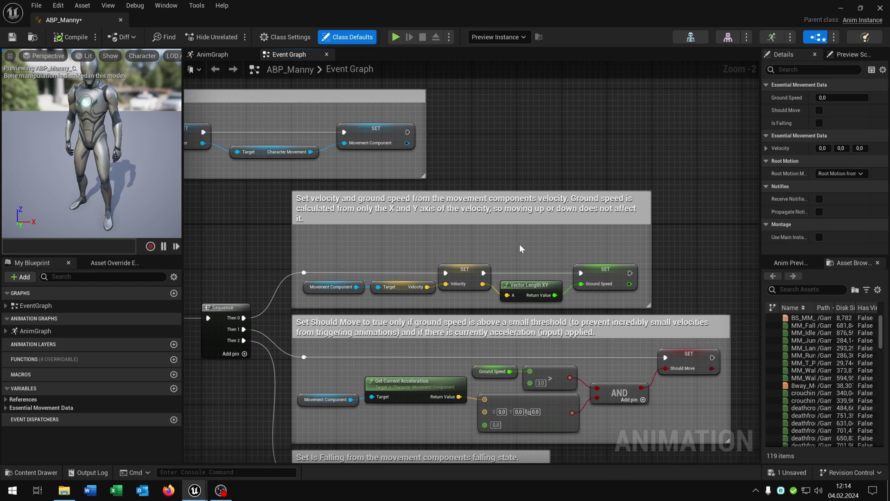
scroll(519, 245, "up", 2)
right_click_drag(361, 252, 569, 225)
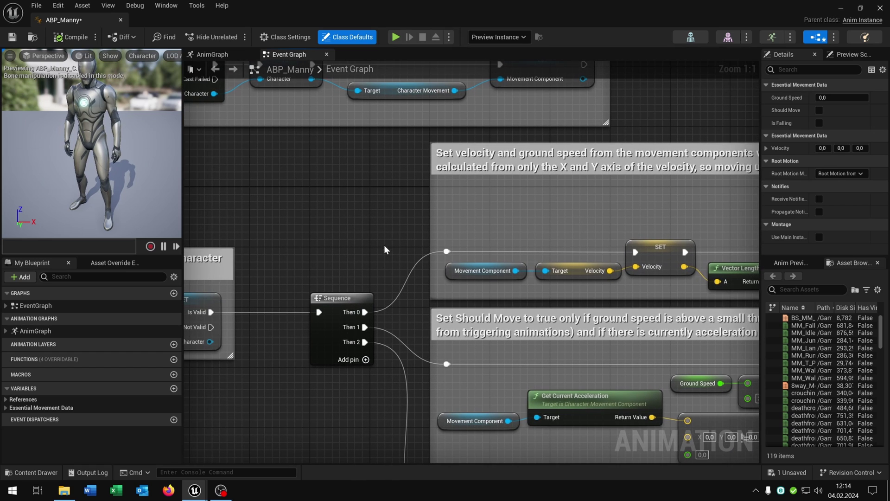
right_click_drag(384, 249, 442, 249)
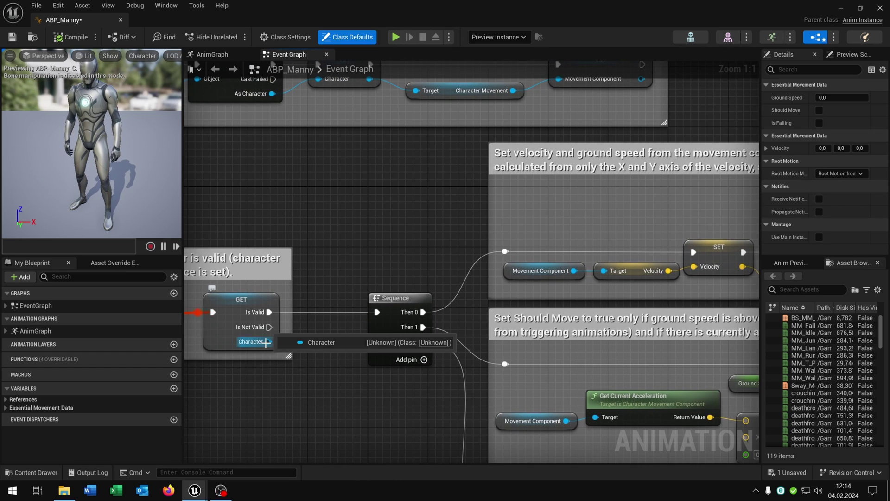
Add Get Actor Rotation and Calculate Direction nodes off the Character reference.
left_click_drag(266, 341, 551, 205)
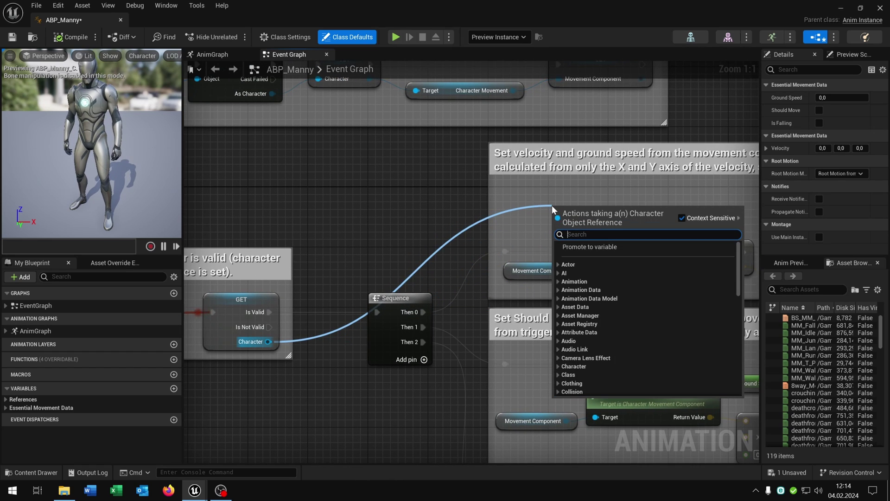
type("get acto")
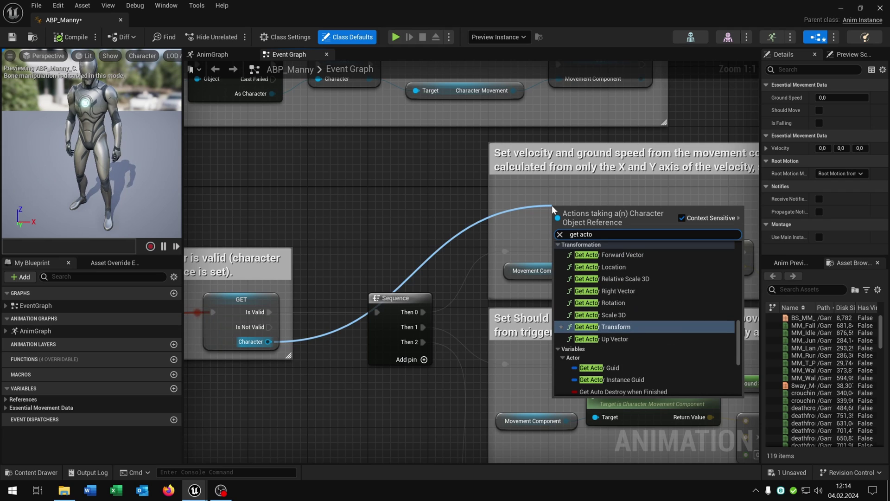
left_click(633, 302)
mouse_move(605, 216)
right_mouse_down()
mouse_move(420, 241)
mouse_move(412, 259)
right_mouse_up()
left_click_drag(275, 253, 438, 251)
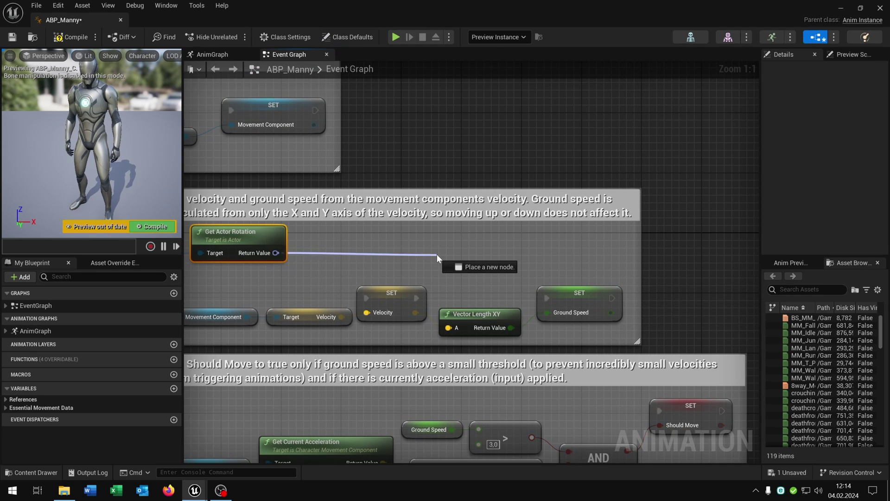
type("cal")
key("Return")
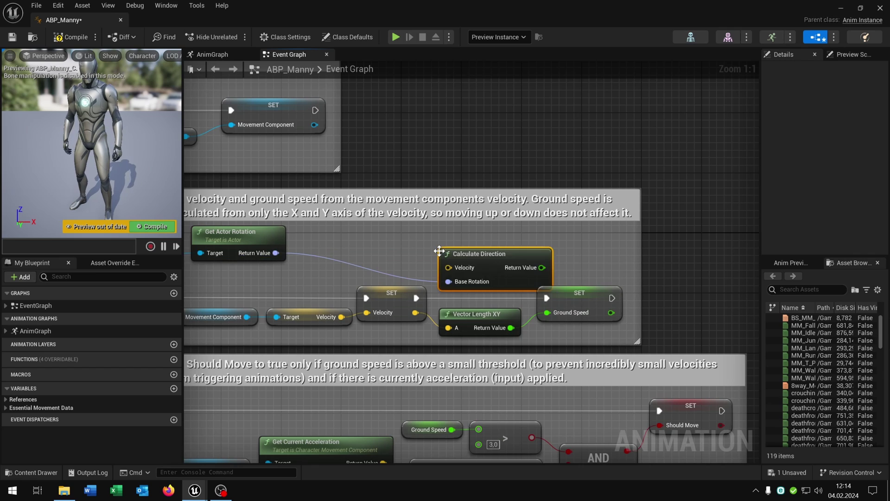
left_click_drag(459, 254, 436, 238)
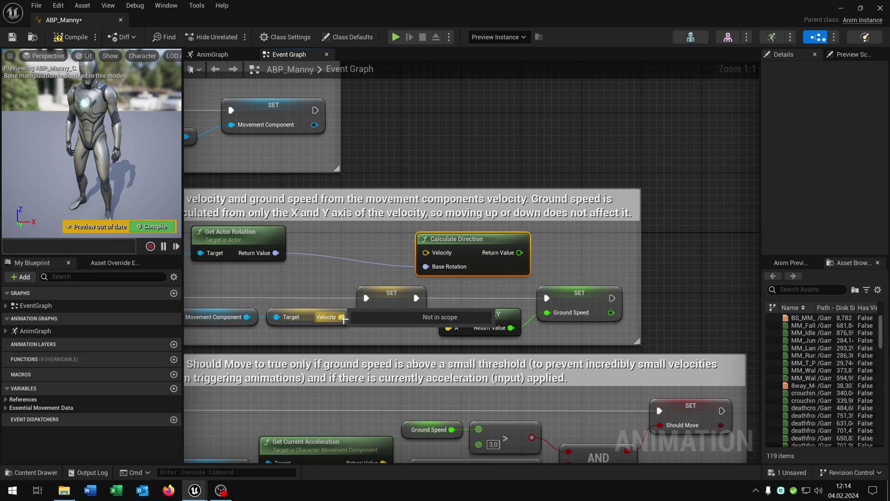
Feed velocity into Calculate Direction and arrange the new nodes inside the comment box.
mouse_move(415, 313)
left_mouse_down()
mouse_move(426, 252)
mouse_move(479, 241)
left_mouse_up()
left_click_drag(251, 235, 259, 241)
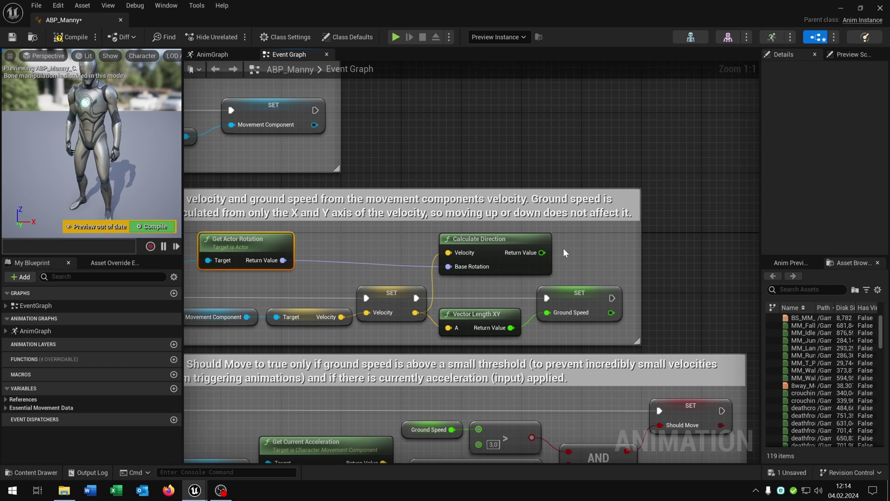
left_click_drag(517, 239, 501, 231)
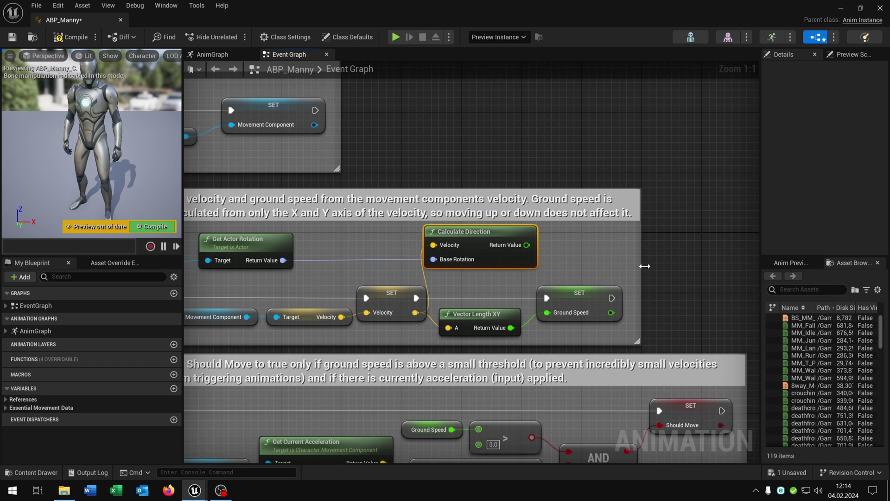
left_click_drag(644, 266, 749, 268)
right_click_drag(748, 268, 538, 259)
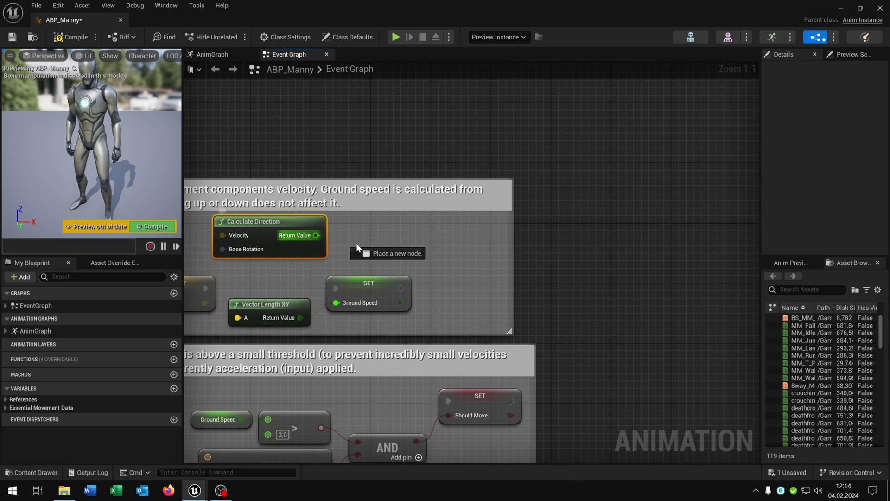
Promote the direction result to a Direction variable, run it after Ground Speed, and compile.
left_click_drag(356, 243, 460, 295)
key("Escape")
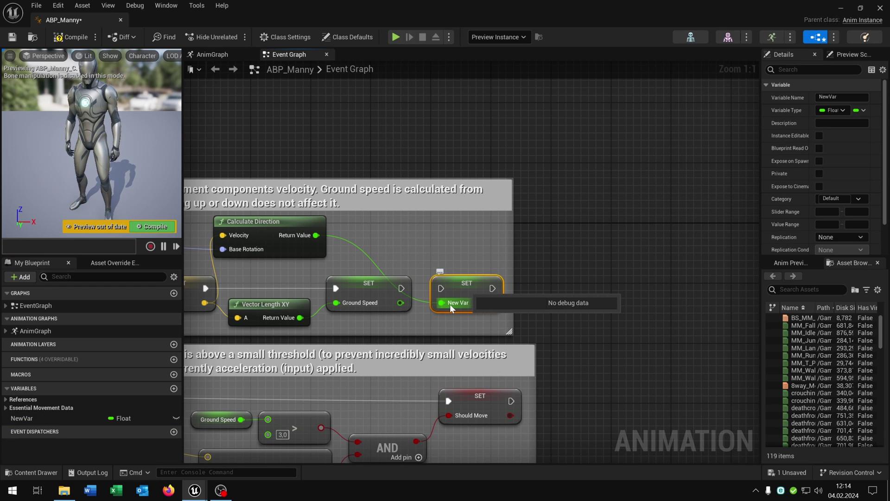
double_click(25, 419)
type("Direction")
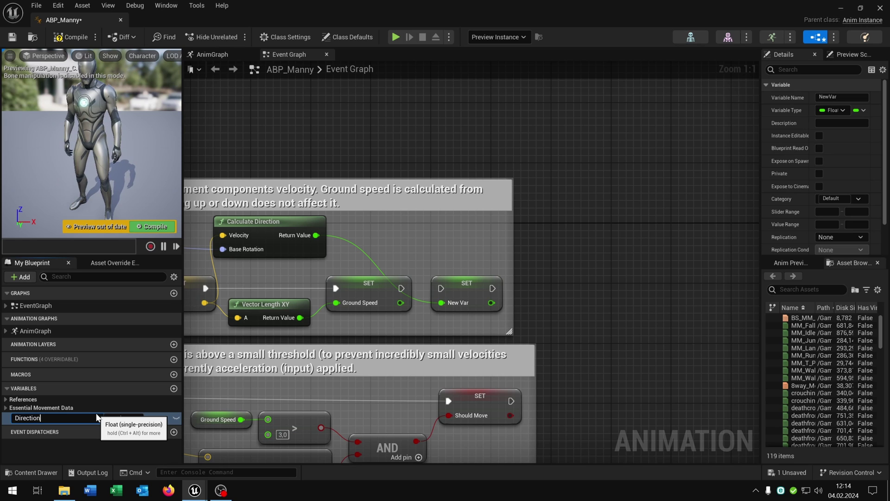
key("Return")
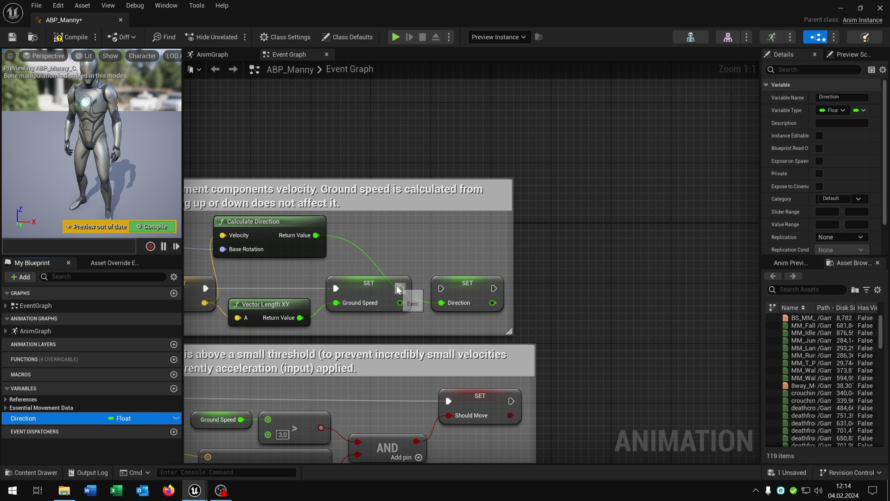
left_click_drag(398, 289, 437, 292)
right_click_drag(445, 259, 522, 259)
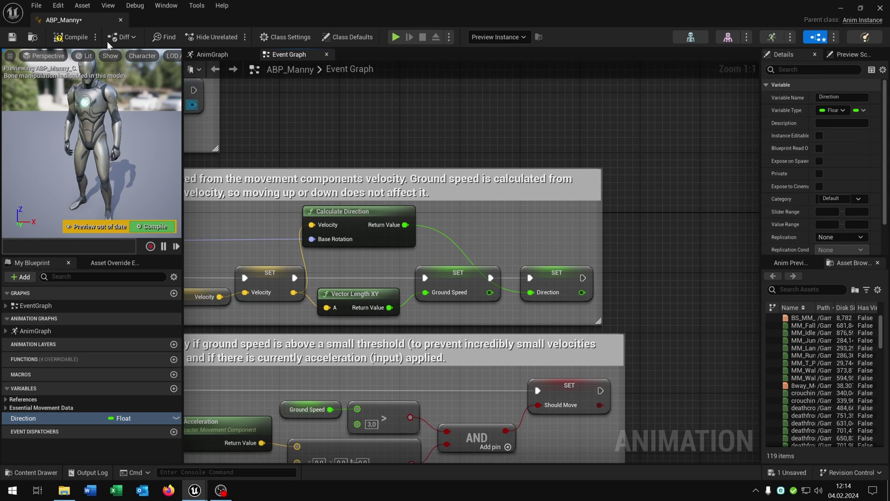
left_click(57, 40)
Save the blueprint and open the Idle state inside the AnimGraph's Locomotion state machine.
left_click(15, 37)
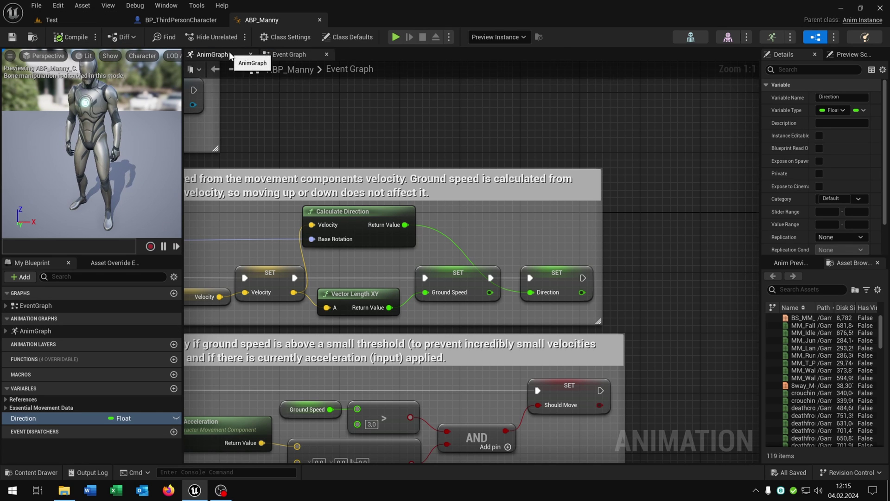
left_click(216, 54)
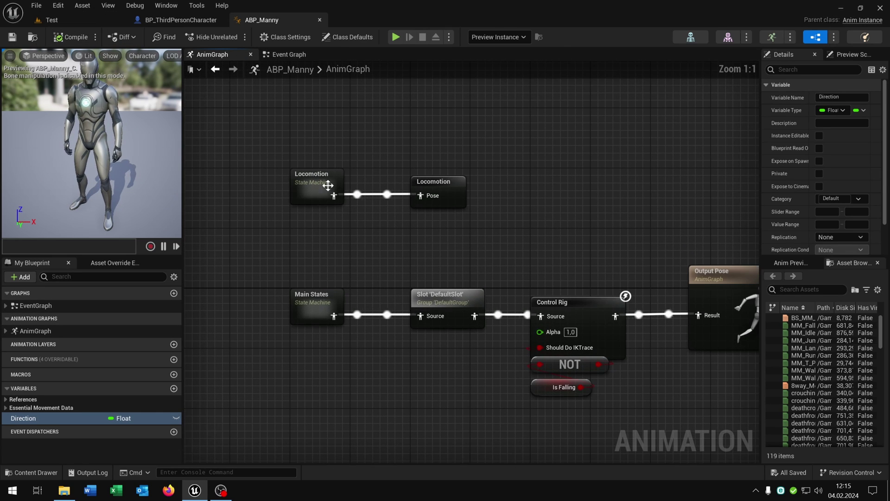
double_click(321, 179)
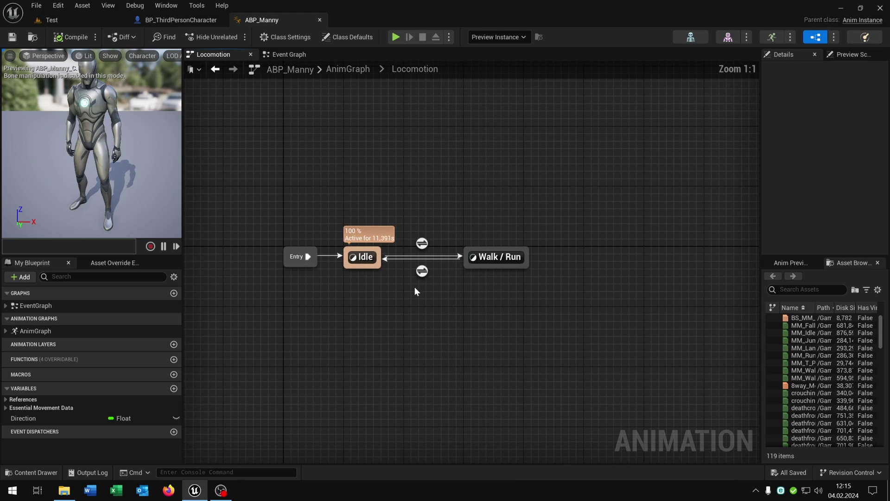
double_click(366, 257)
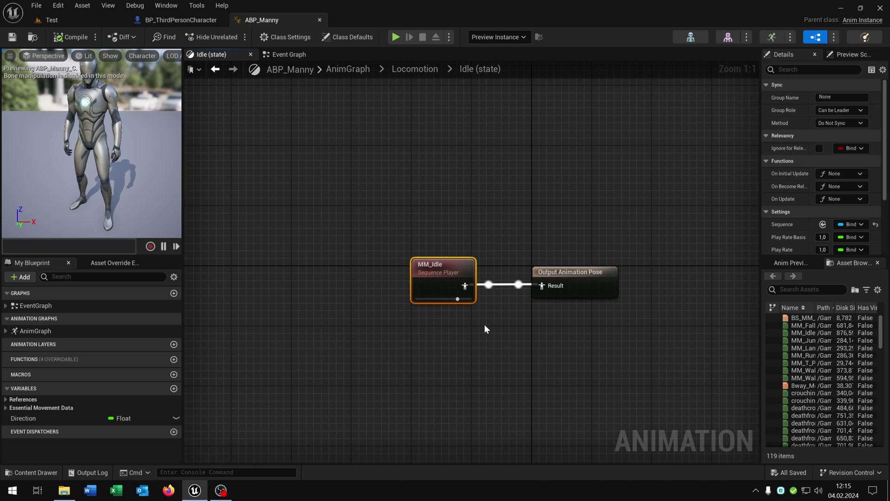
Replace MM_Idle with the idle animation wired to Output Animation Pose, then compile.
key("Delete")
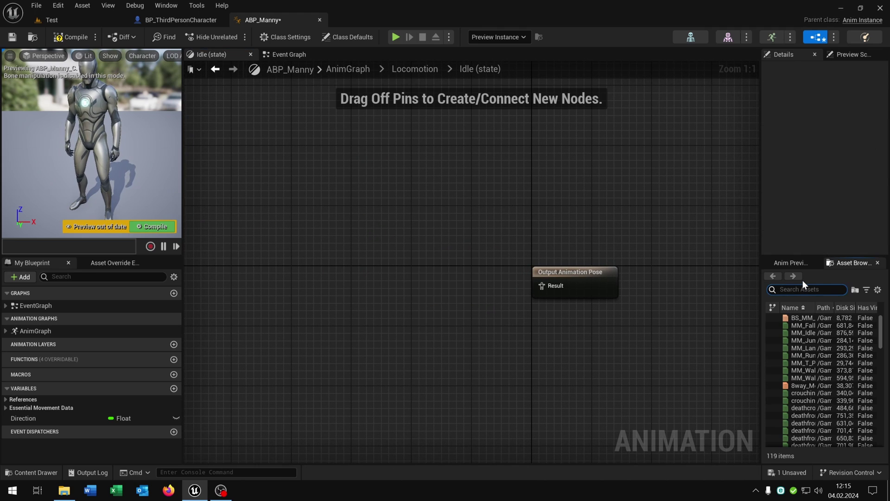
type("idle")
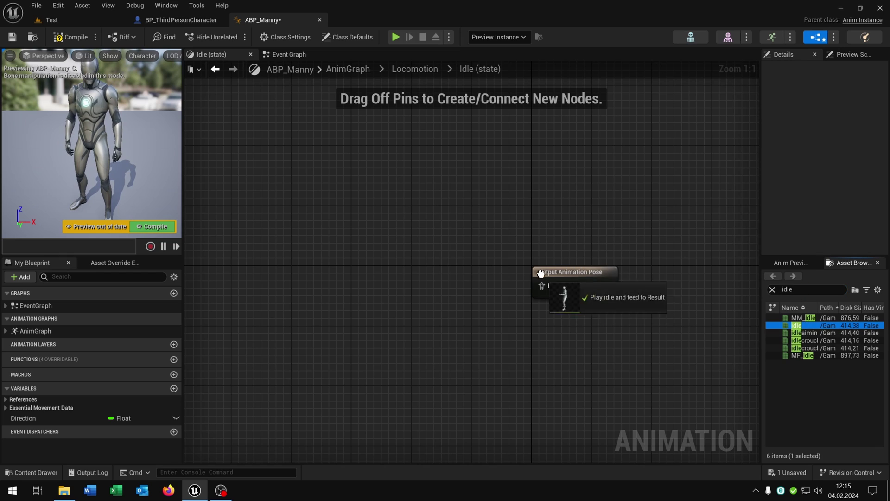
left_click_drag(801, 324, 542, 285)
left_click_drag(486, 269, 474, 263)
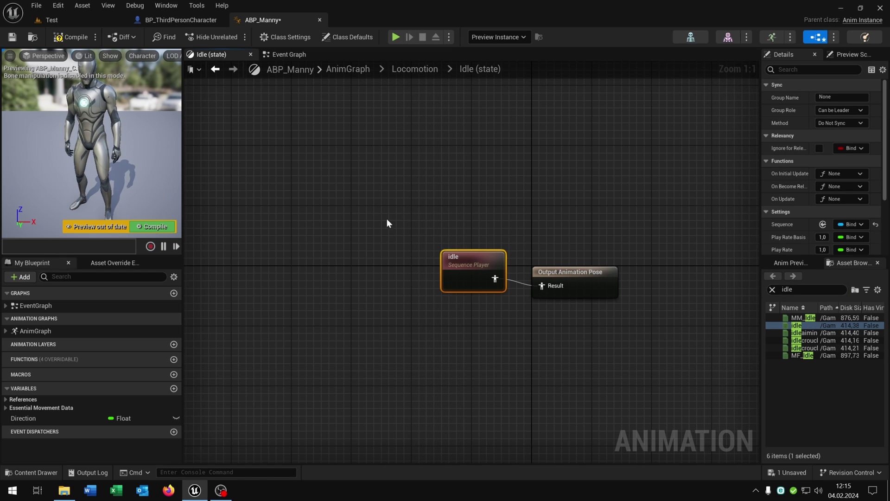
key("F7")
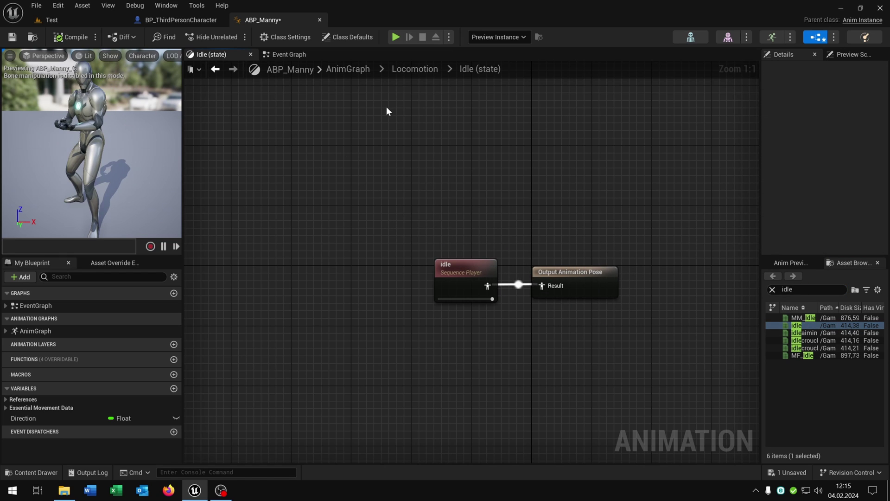
left_click(424, 72)
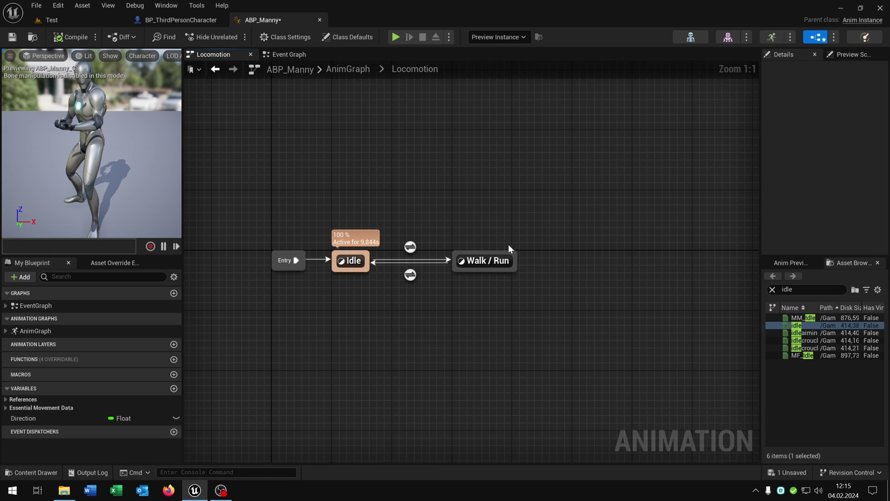
In the Walk / Run state, replace BS_MM_WalkRun with the 8way_Movement blend space.
double_click(494, 259)
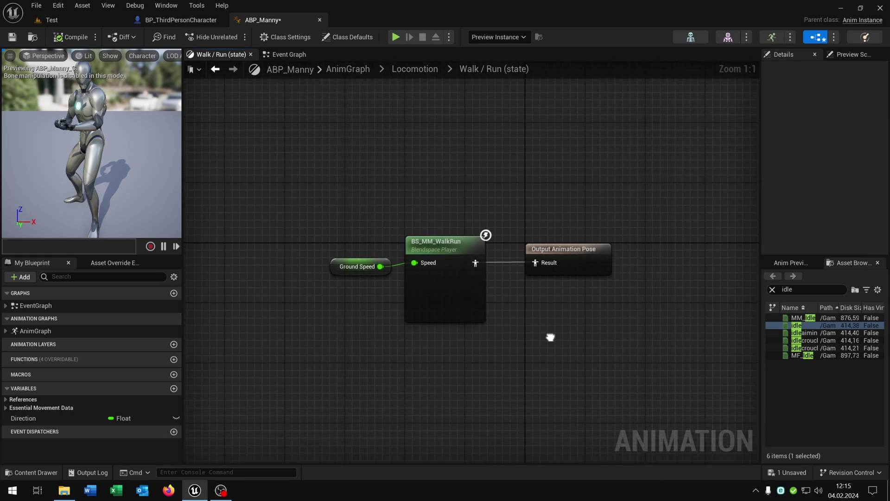
left_click_drag(335, 261, 327, 277)
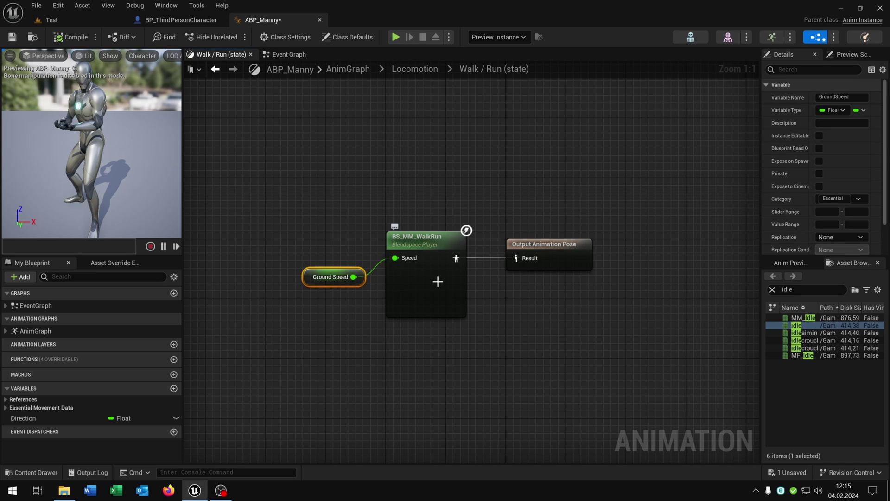
left_click(438, 279)
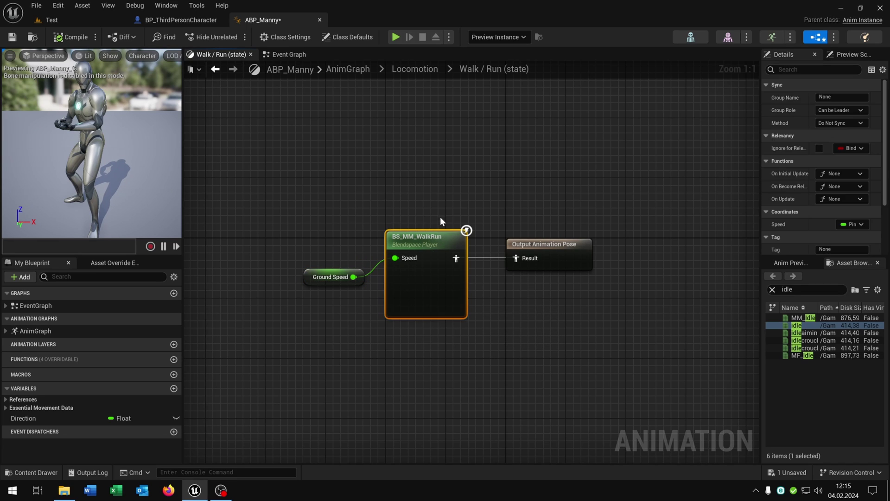
key("Delete")
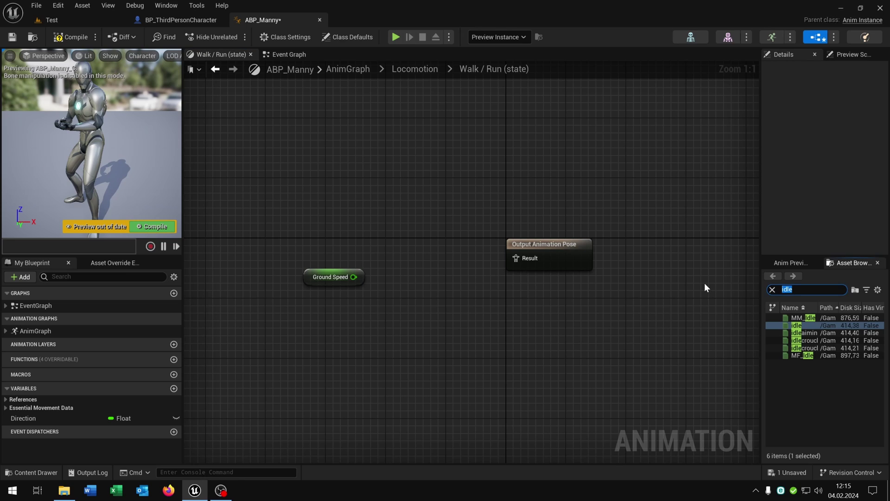
type("8")
left_click_drag(803, 318, 435, 249)
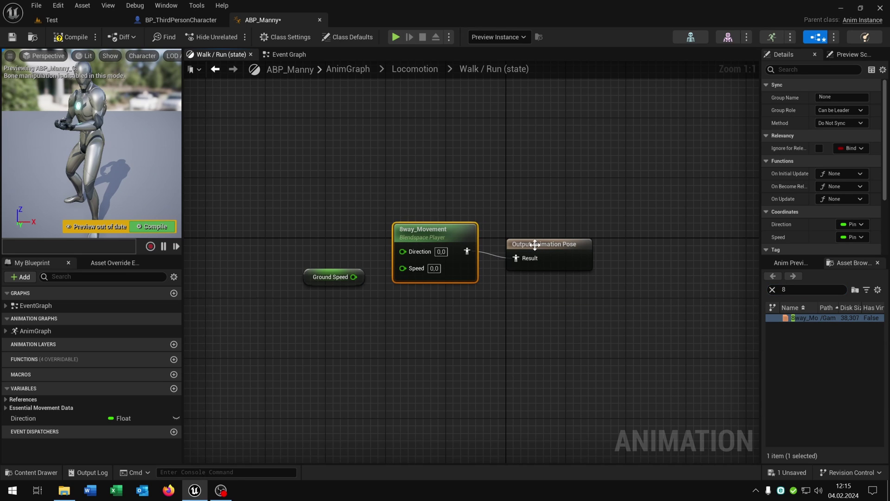
left_click_drag(535, 244, 525, 235)
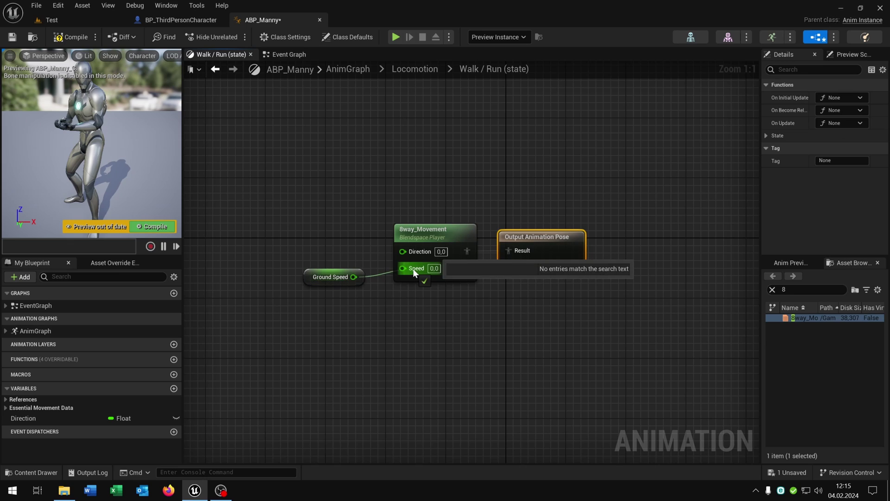
Wire Ground Speed to Speed and a Direction getter to Direction, then compile and save.
left_click_drag(354, 276, 404, 267)
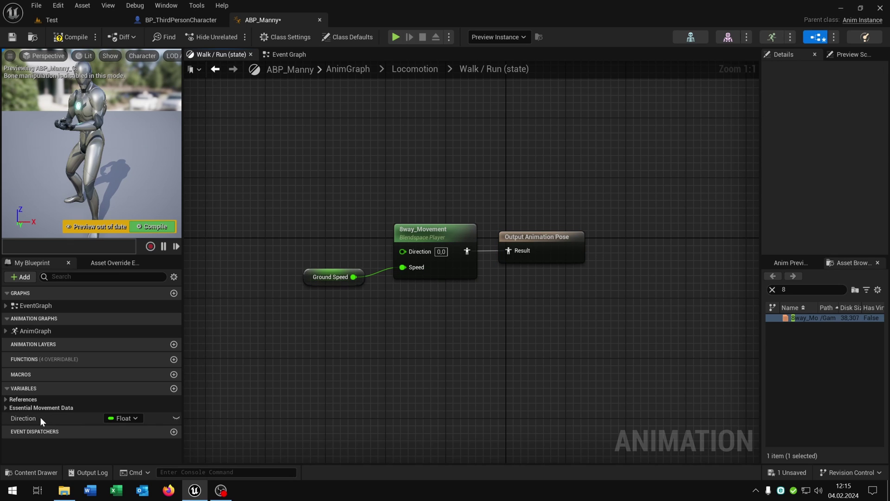
mouse_move(40, 417)
left_mouse_down()
mouse_move(302, 234)
mouse_move(403, 251)
left_mouse_up()
left_click(326, 249)
left_click(478, 330)
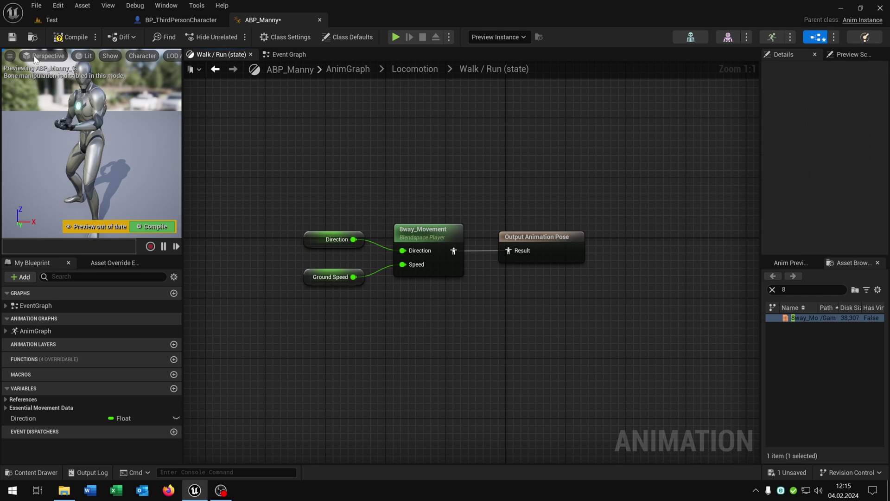
left_click(67, 38)
left_click(12, 37)
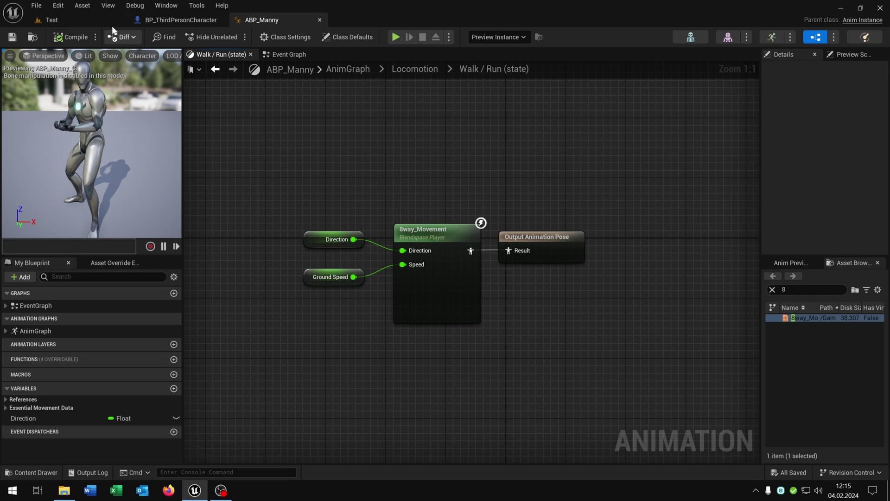
Play the Test level, steering with W and D to check directional running, then stop.
left_click(99, 23)
left_click(231, 36)
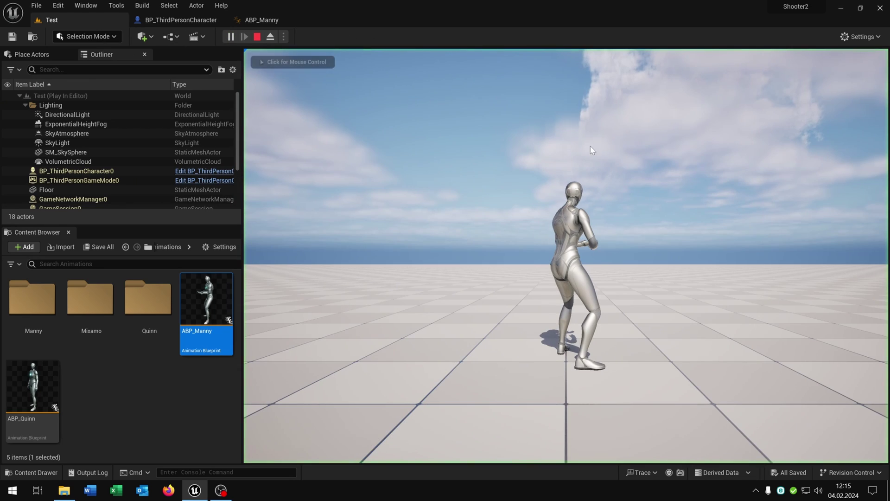
key("w")
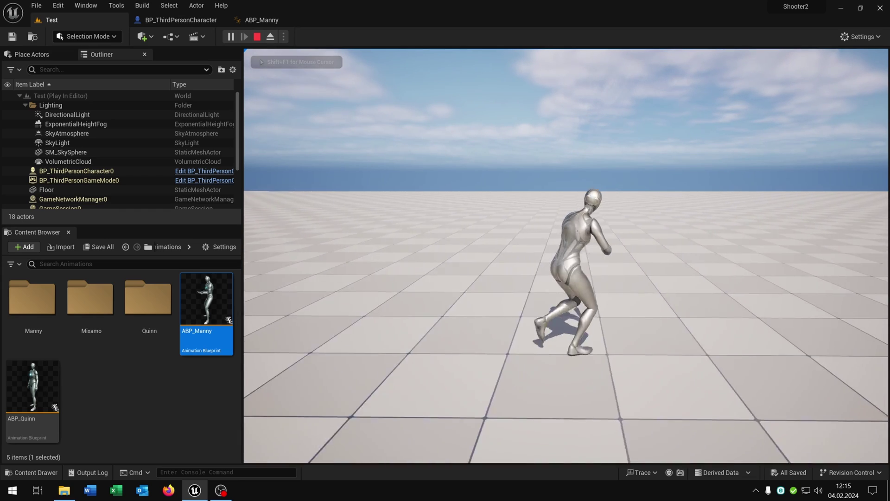
key("w")
key("d")
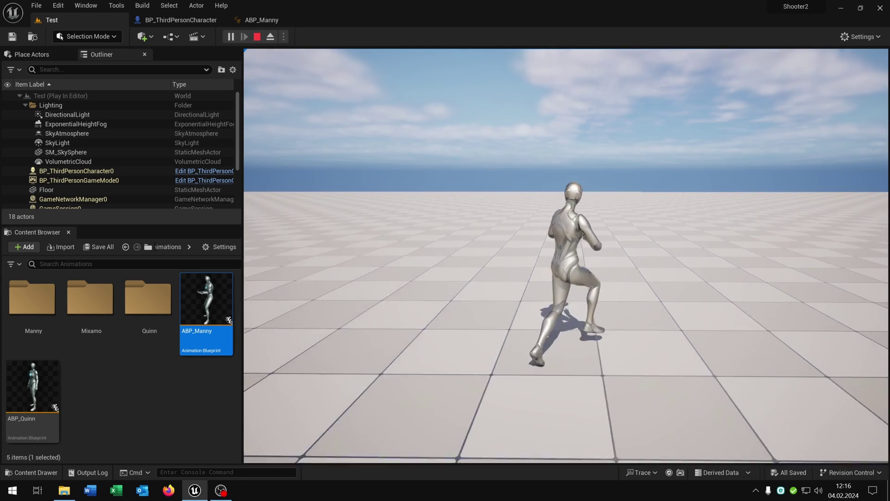
key("w")
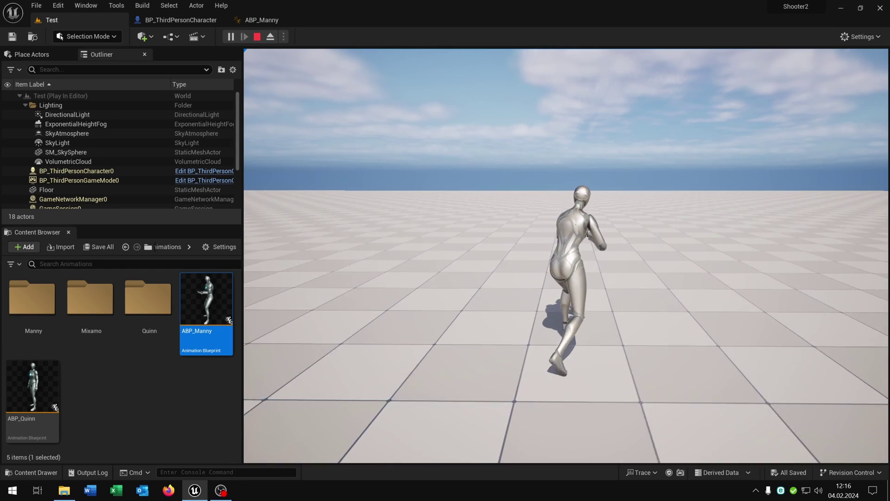
key("d")
key("d")
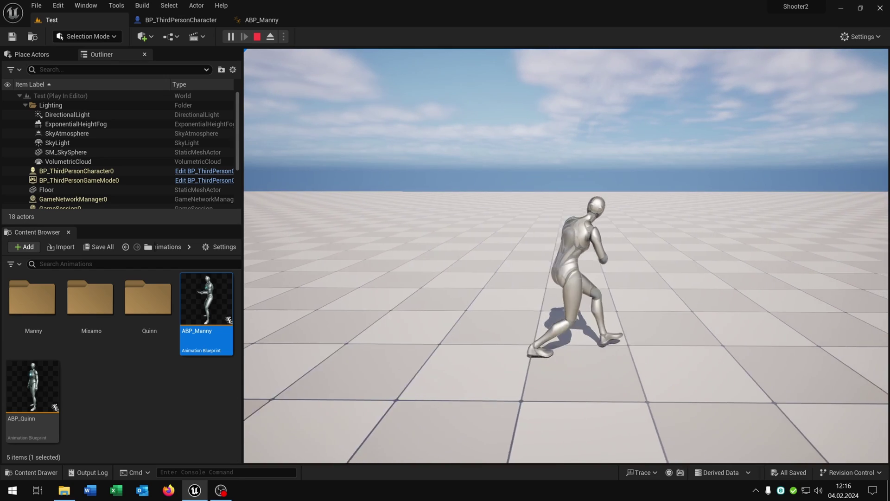
key("w")
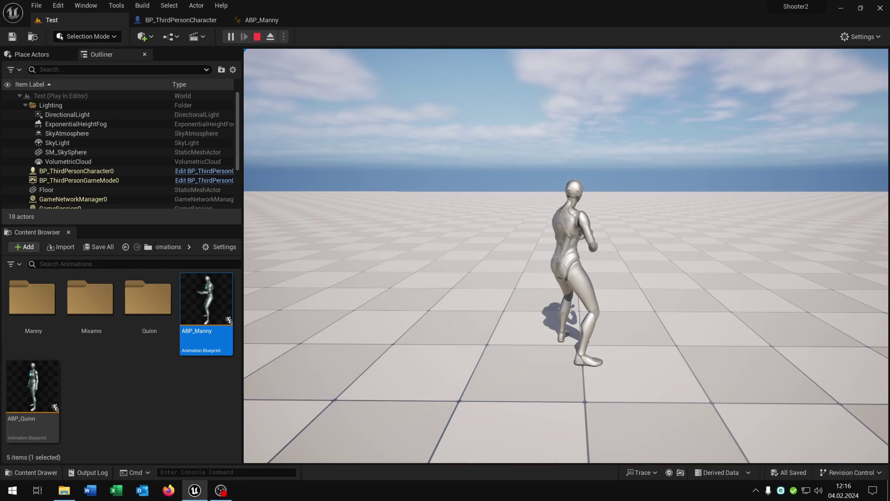
key("Escape")
Set Character Movement's Max Walk Speed to 300 and crouched speed to 200, then save.
left_click(179, 20)
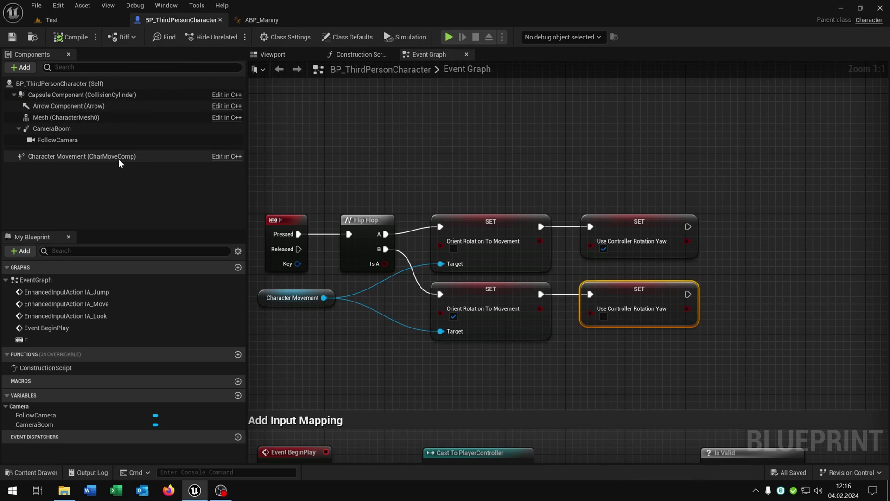
left_click(118, 159)
left_click(166, 5)
left_click(187, 30)
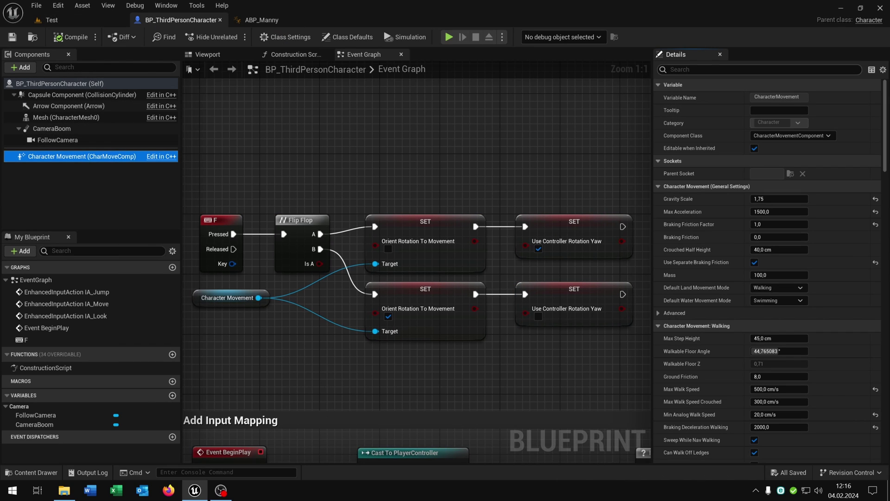
type("max")
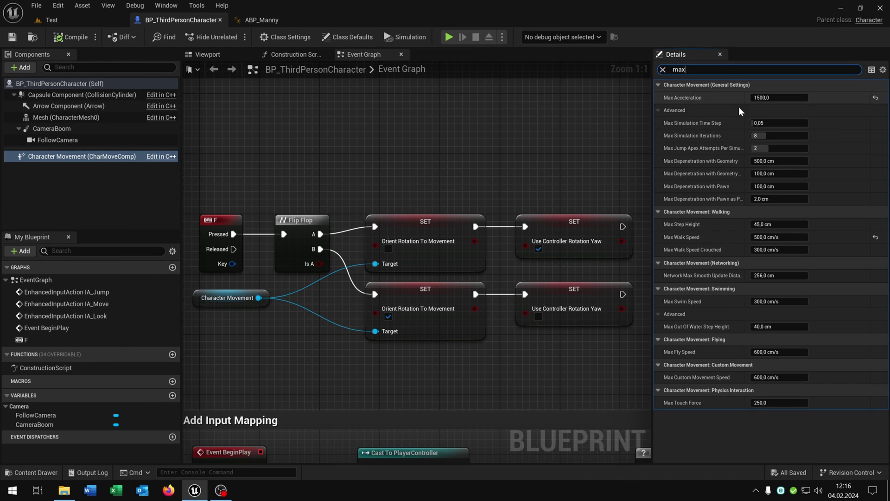
left_click(779, 237)
type("2")
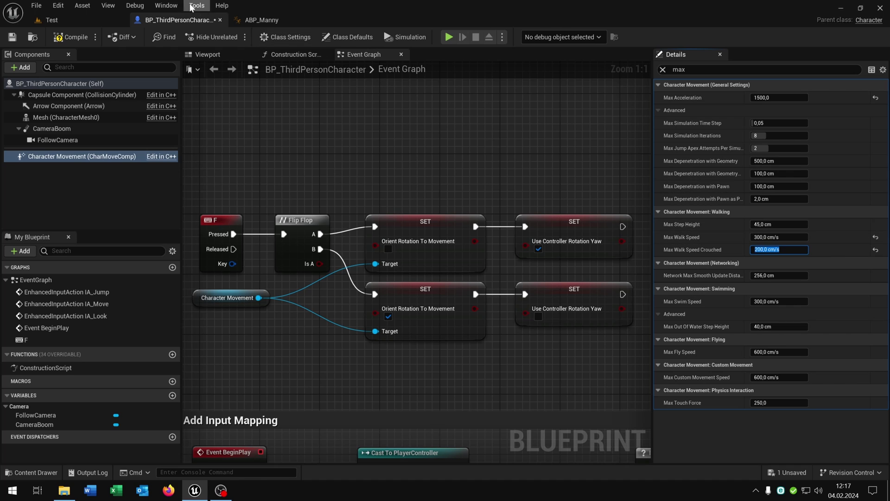
left_click(12, 36)
Play the Test level, moving with W and D to check the slower walk.
left_click(52, 19)
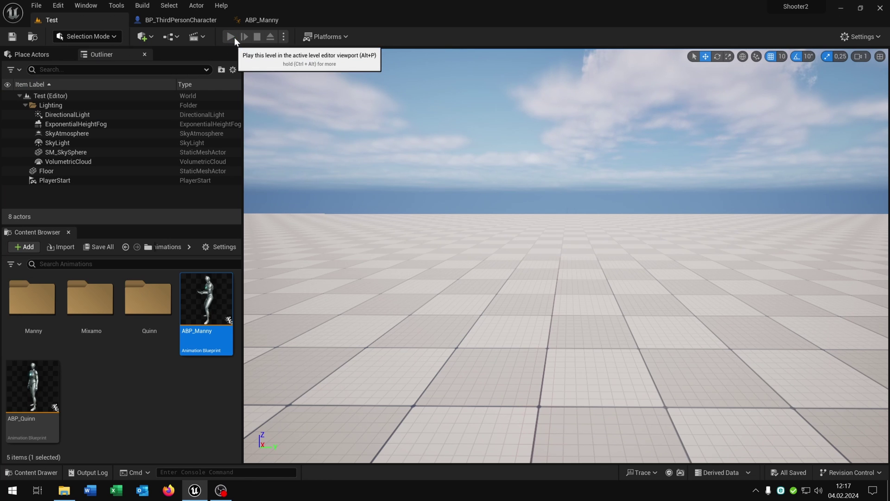
left_click(230, 37)
key("w")
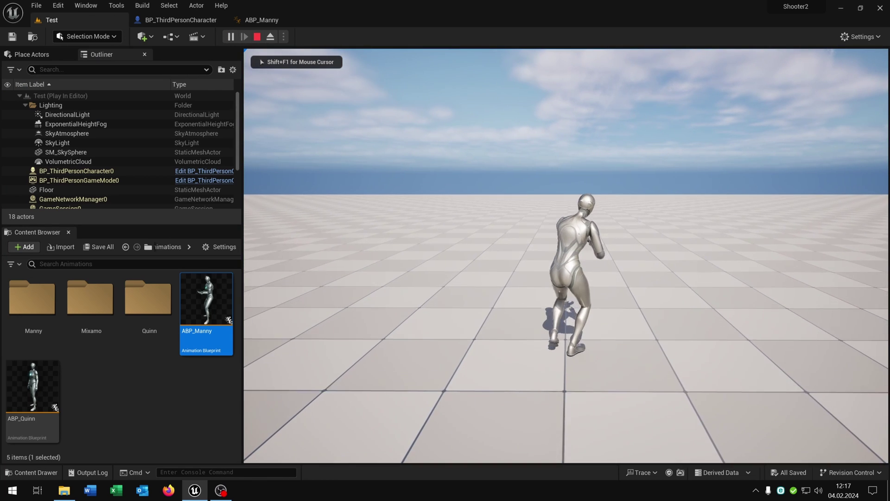
key("d")
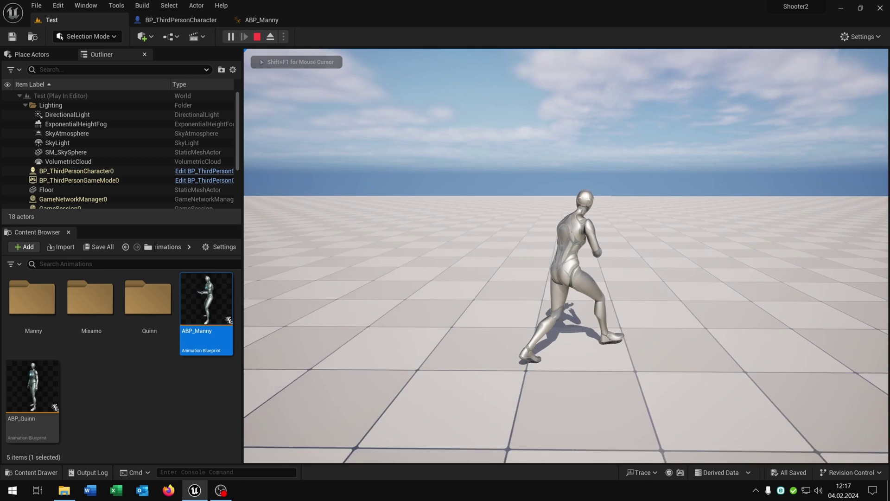
Stop play, then make Left Shift Pressed set Max Walk Speed to 450.
key("Escape")
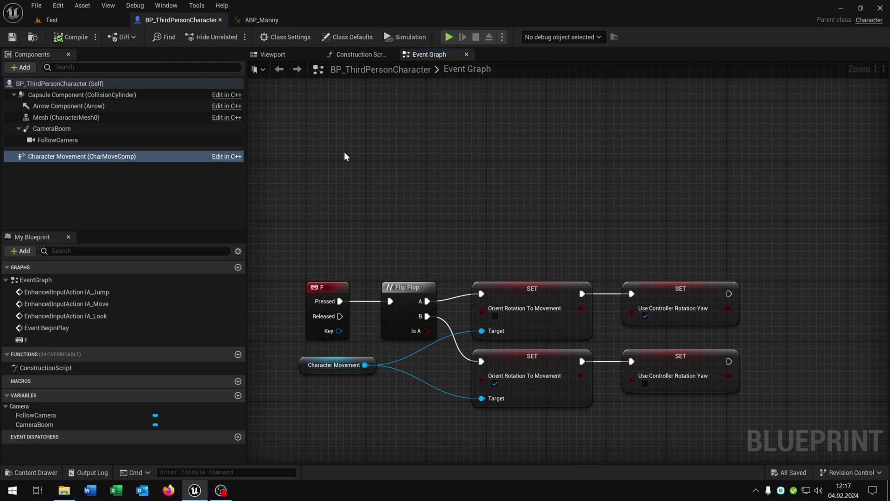
right_click(399, 194)
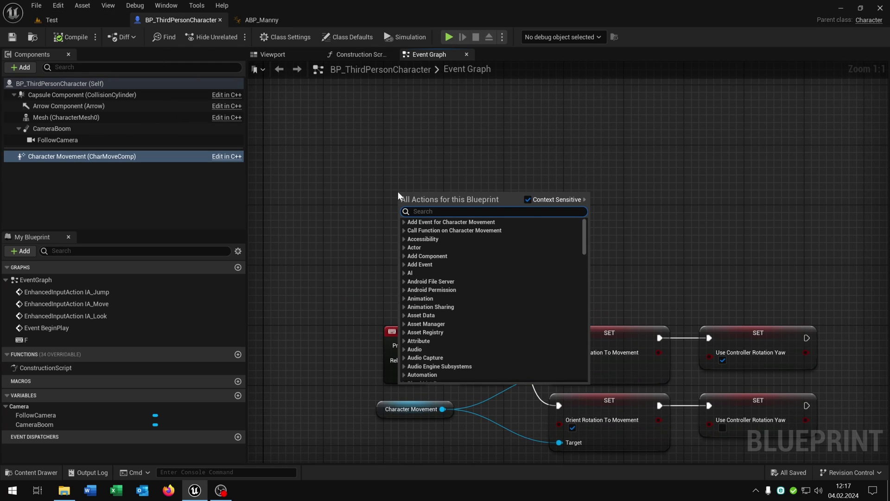
type("shift")
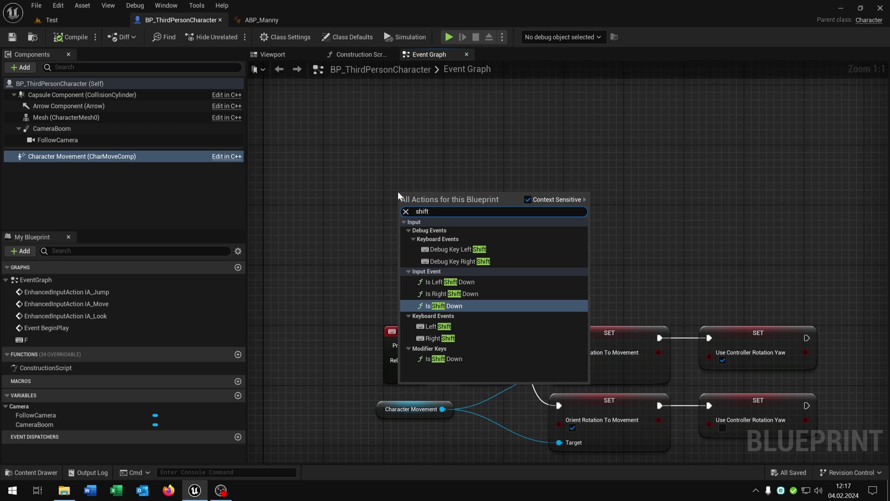
left_click(438, 326)
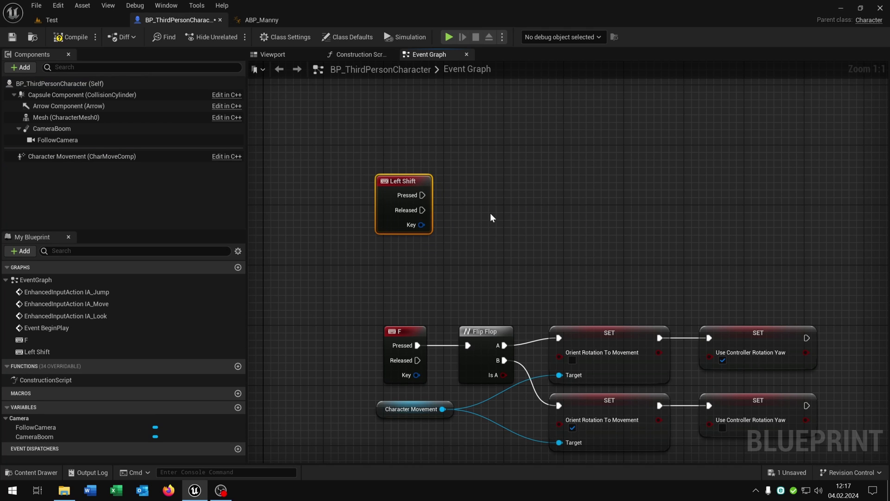
left_click_drag(84, 156, 356, 256)
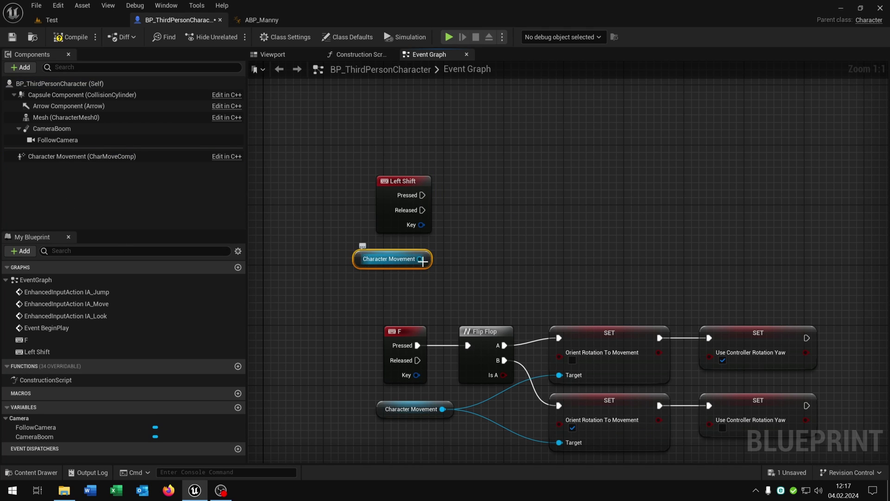
mouse_move(421, 259)
left_mouse_down()
mouse_move(484, 191)
mouse_move(455, 180)
left_mouse_up()
type("set m")
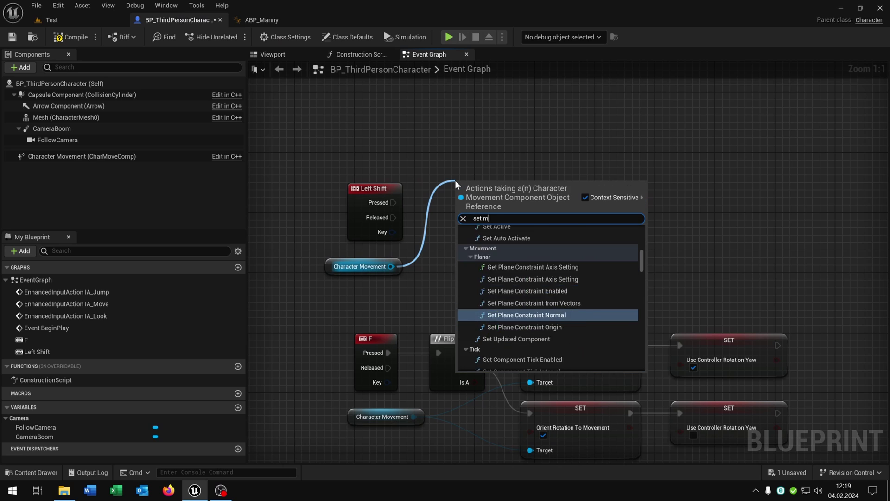
type("ax walk")
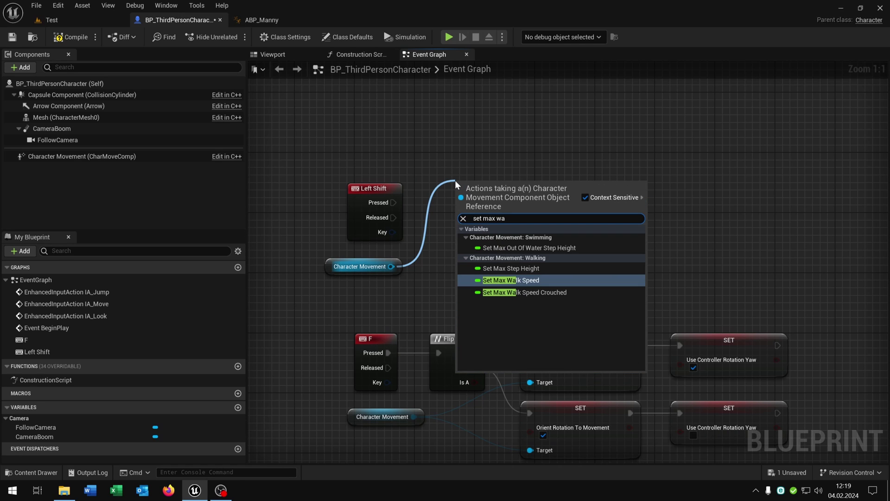
key("Return")
left_click_drag(490, 179, 475, 164)
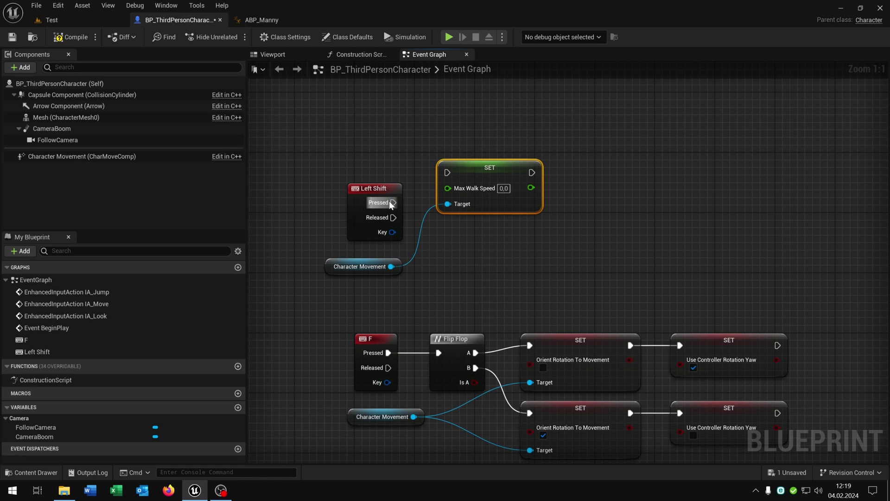
left_click_drag(393, 203, 447, 172)
left_click(499, 187)
type("450")
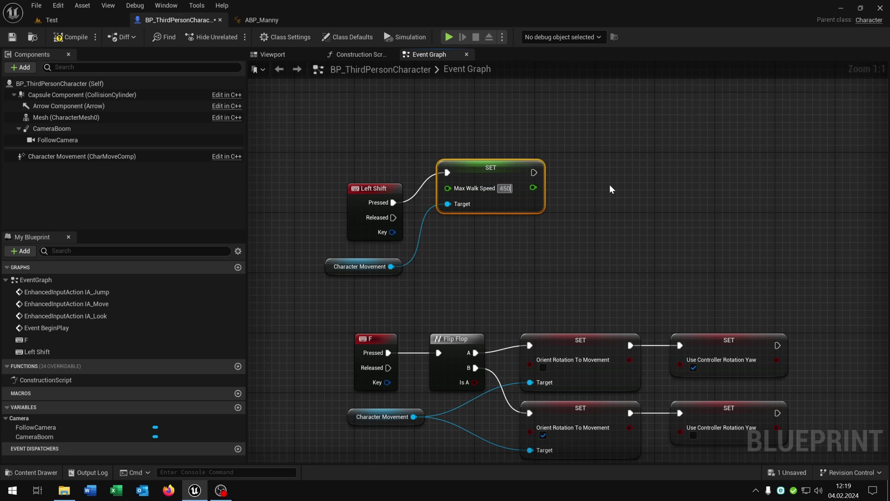
key("Return")
Duplicate the SET node so Left Shift Released restores 300, then save.
key("ctrl+c")
key("ctrl+v")
left_click_drag(686, 229, 467, 244)
left_click_drag(394, 217, 454, 240)
left_click_drag(390, 266, 468, 272)
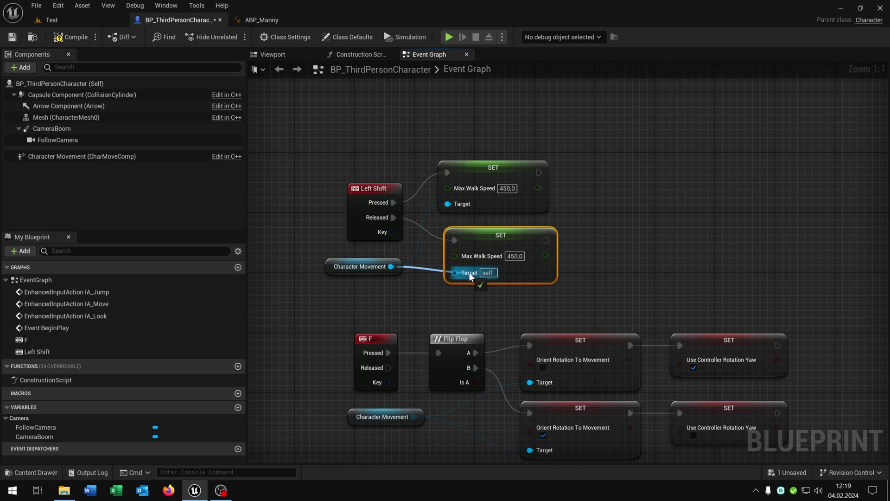
left_click(514, 256)
type("300,0")
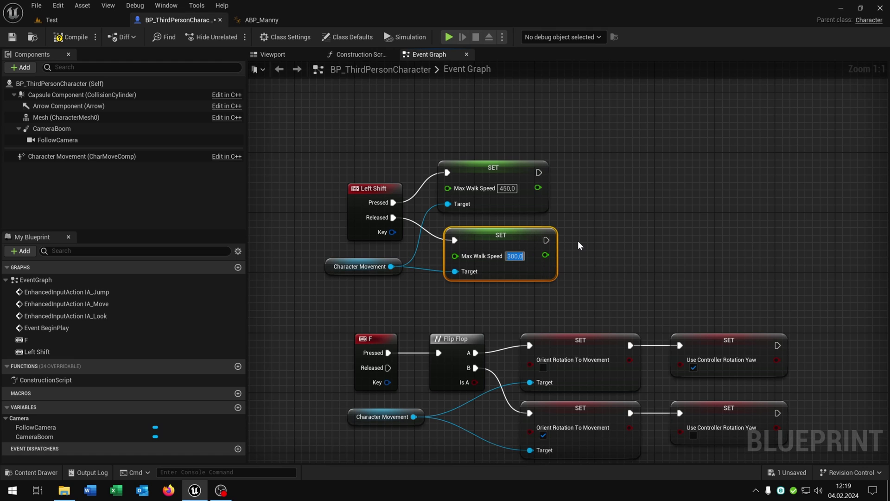
left_click(578, 241)
left_click(17, 42)
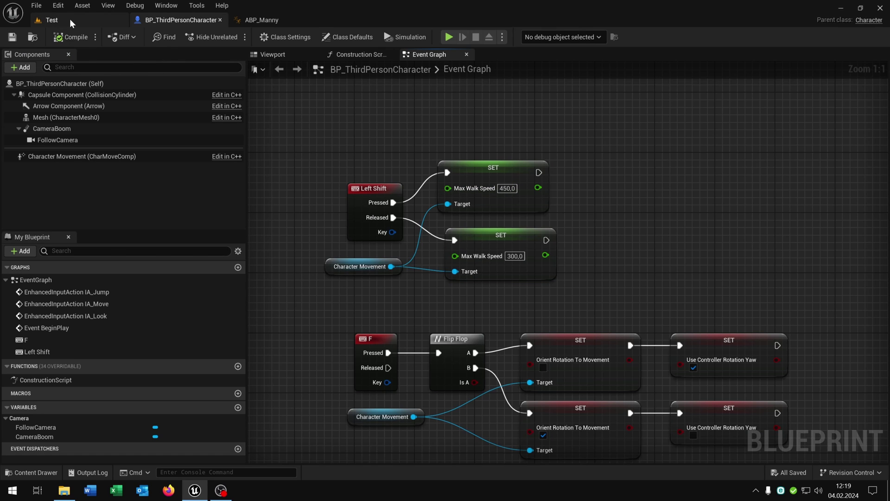
Play the Test level and walk the character forward with W.
left_click(52, 20)
left_click(232, 37)
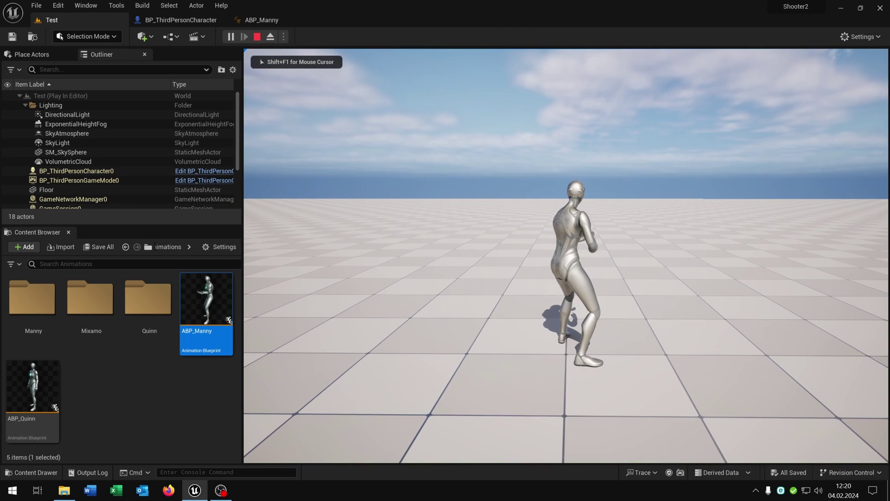
key("w")
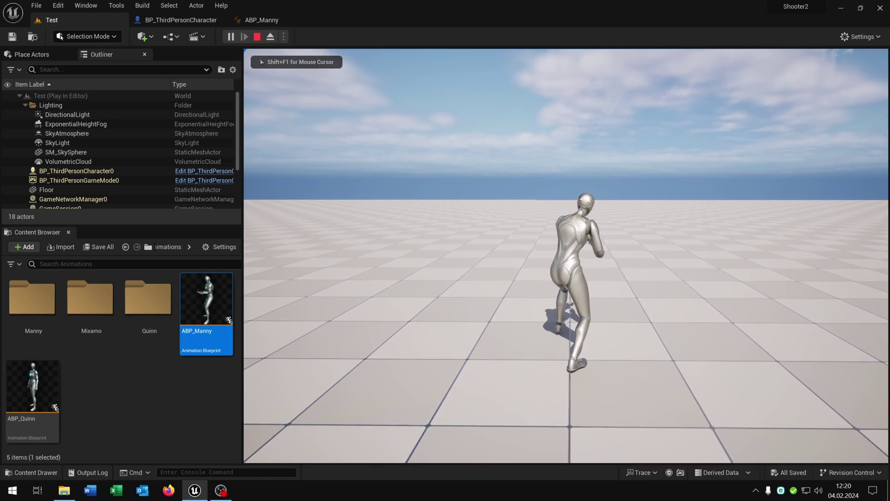